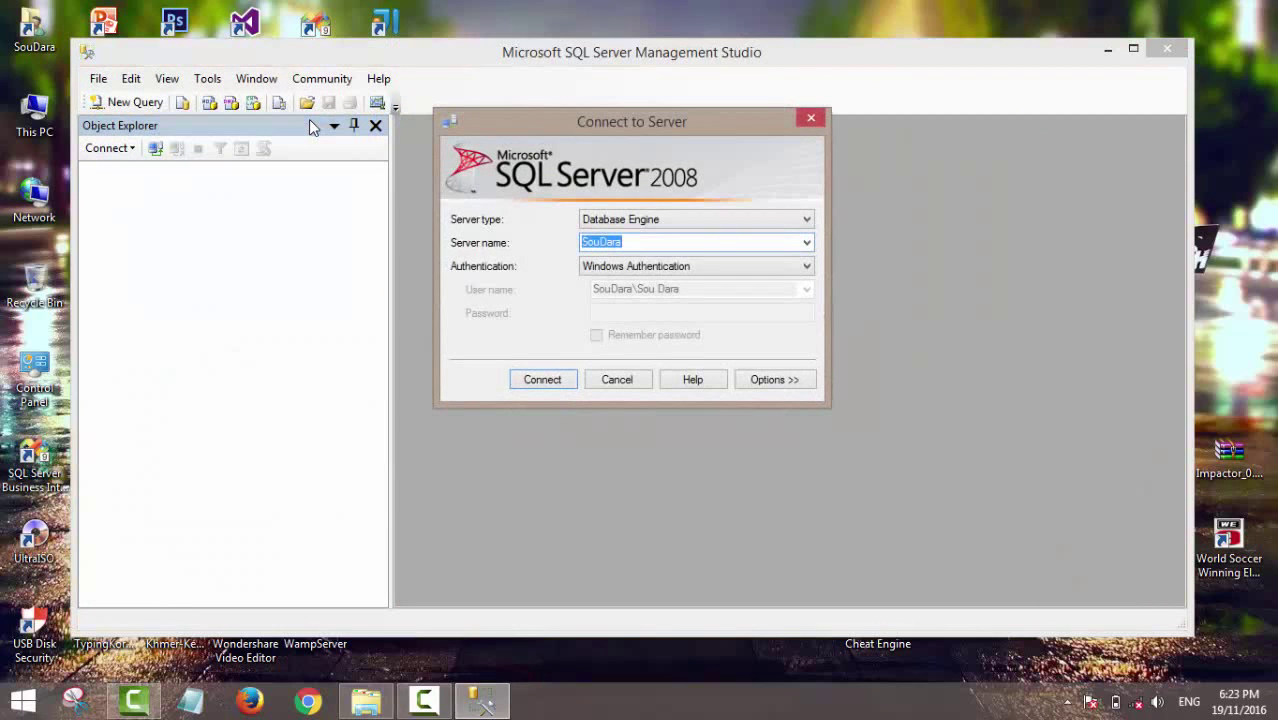
# Connect to the local Database Engine with Windows Authentication and minimize the Management Studio window.
pyautogui.click(531, 382)
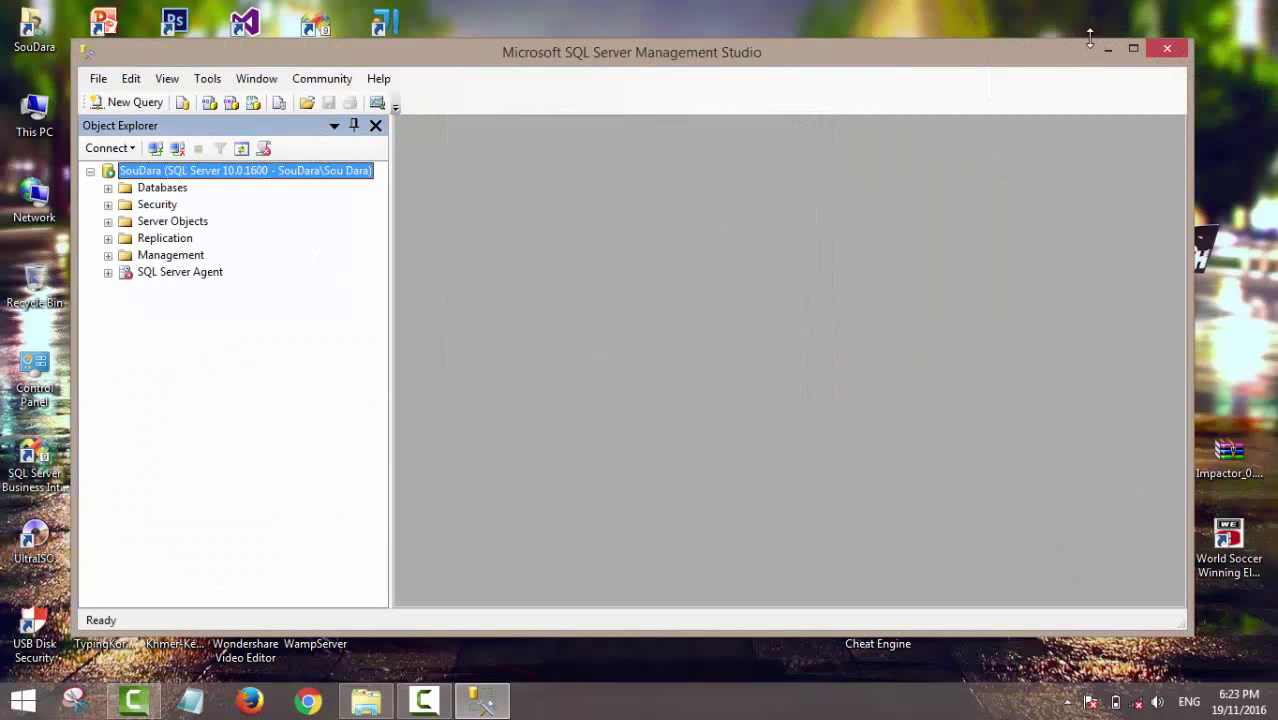
pyautogui.click(1105, 50)
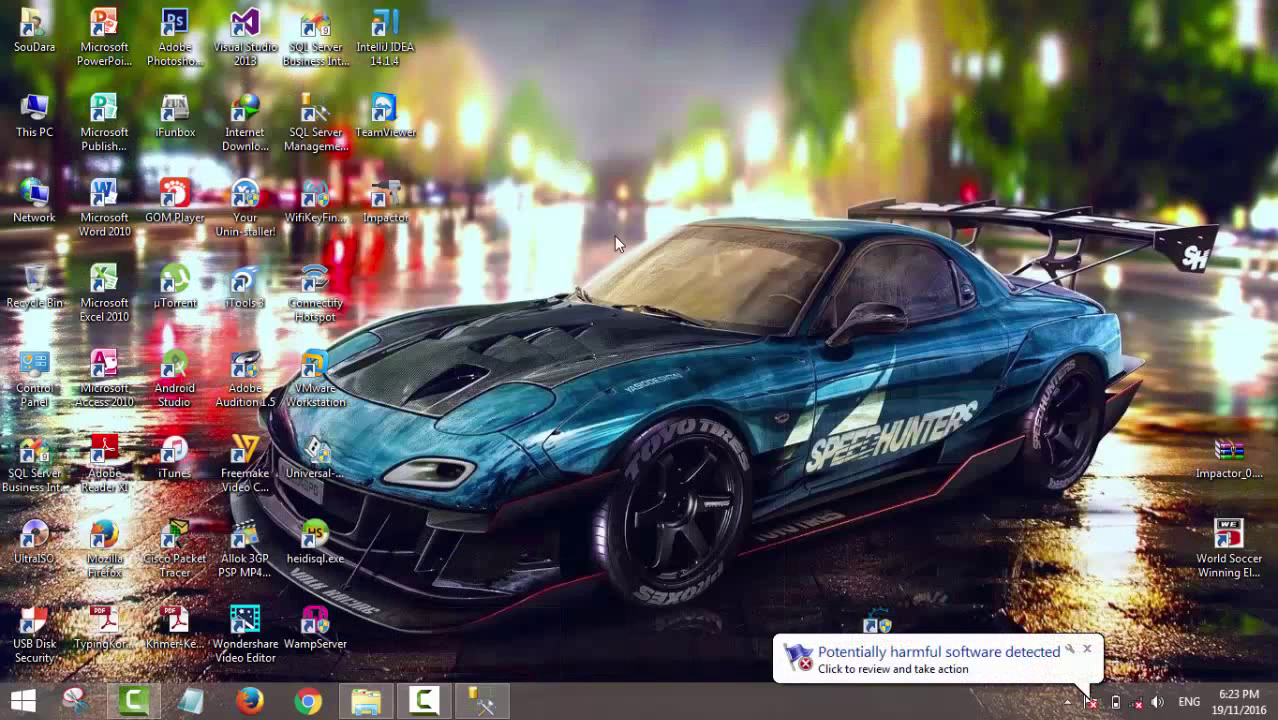
# Search the installed apps for "sql" and launch the Server Configuration Utility for the Data Mining Add-ins.
pyautogui.click(22, 700)
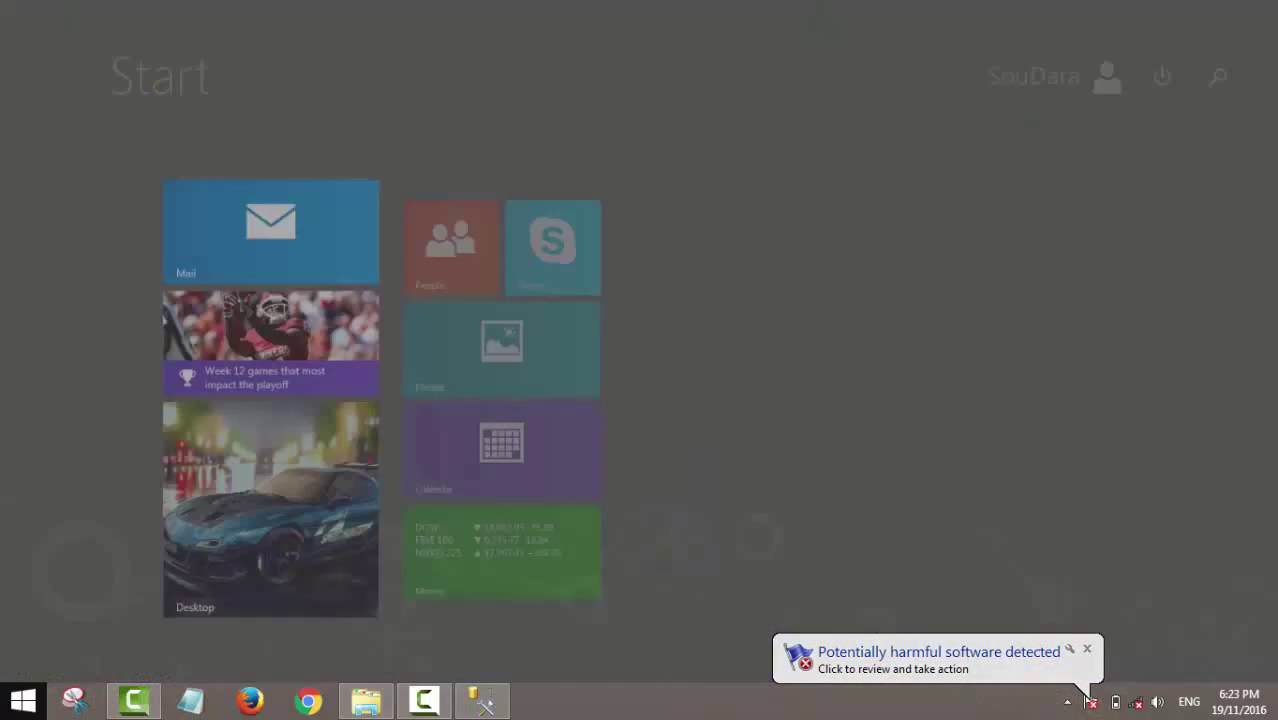
pyautogui.click(126, 669)
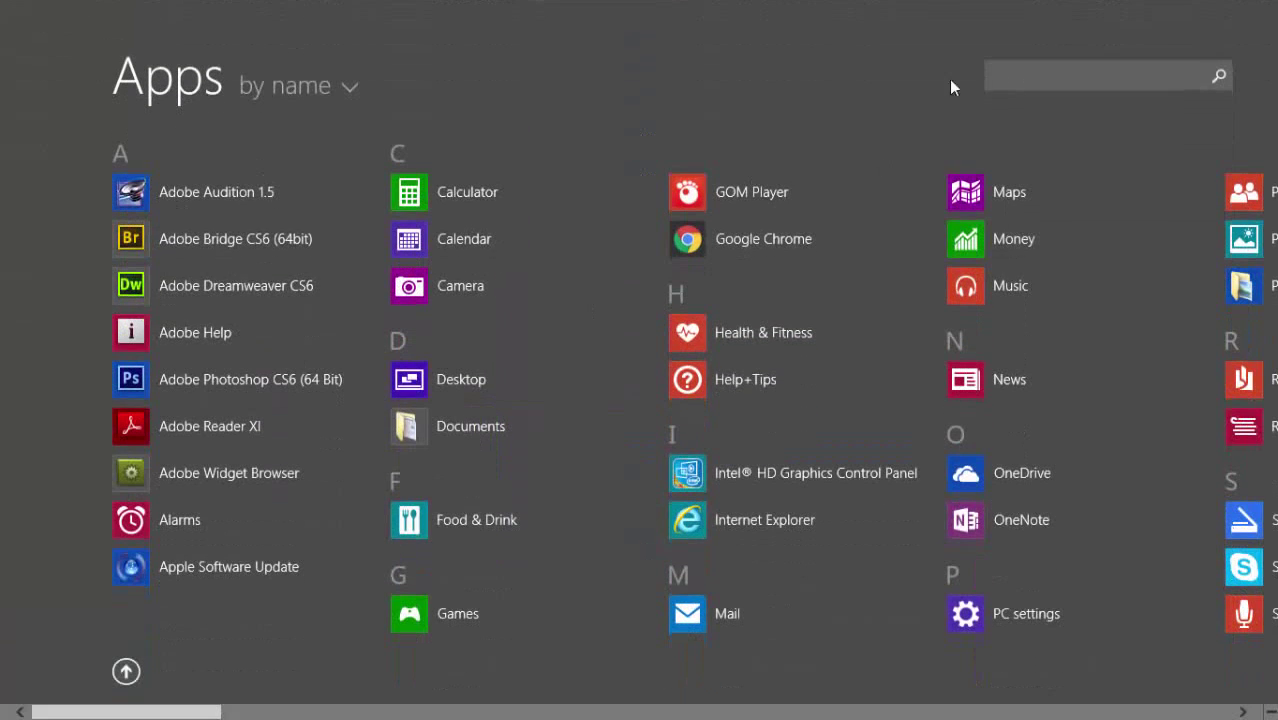
pyautogui.click(1012, 77)
pyautogui.write('sql')
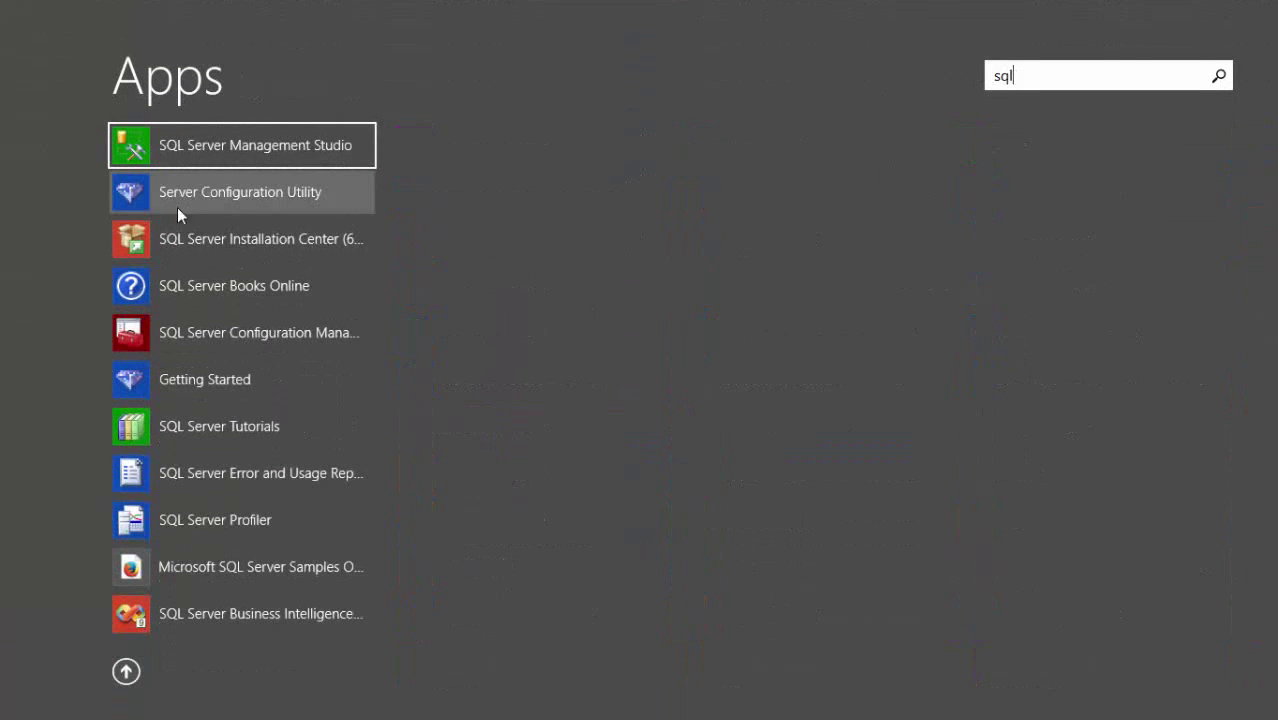
pyautogui.click(229, 194)
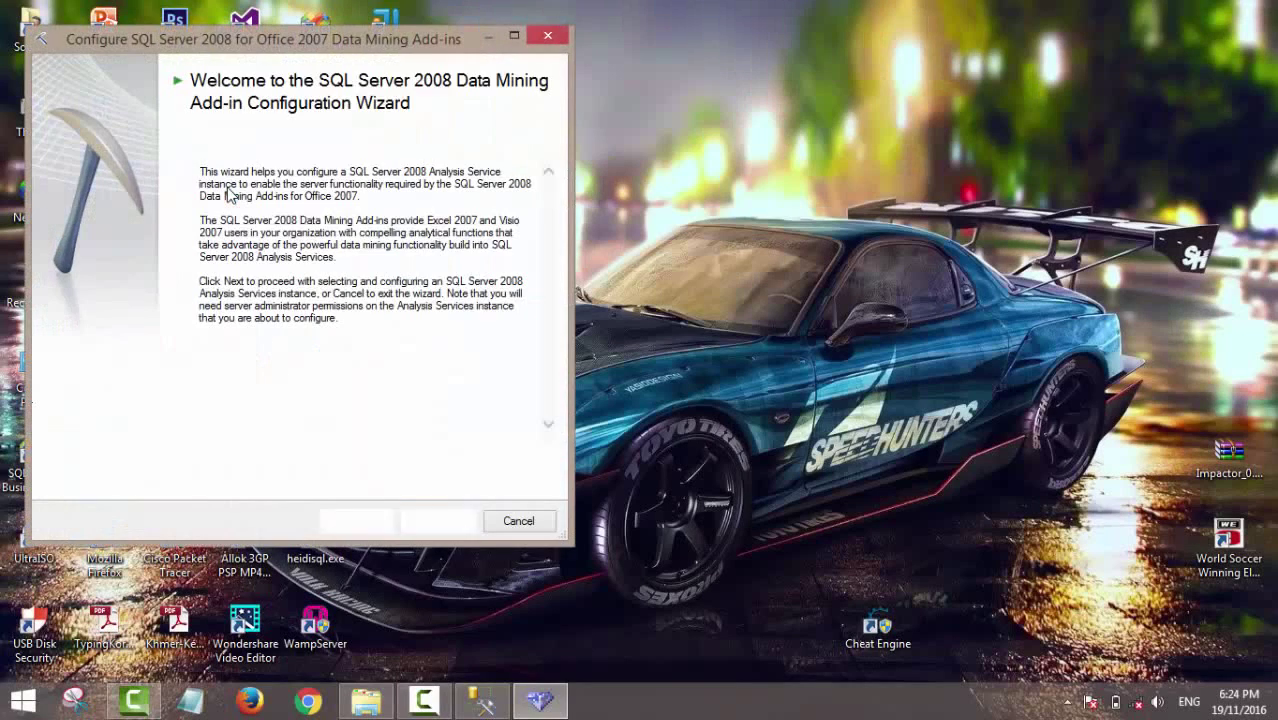
# Connect the configuration wizard to the local Analysis Services server by its computer name and keep temporary mining models allowed.
pyautogui.click(443, 522)
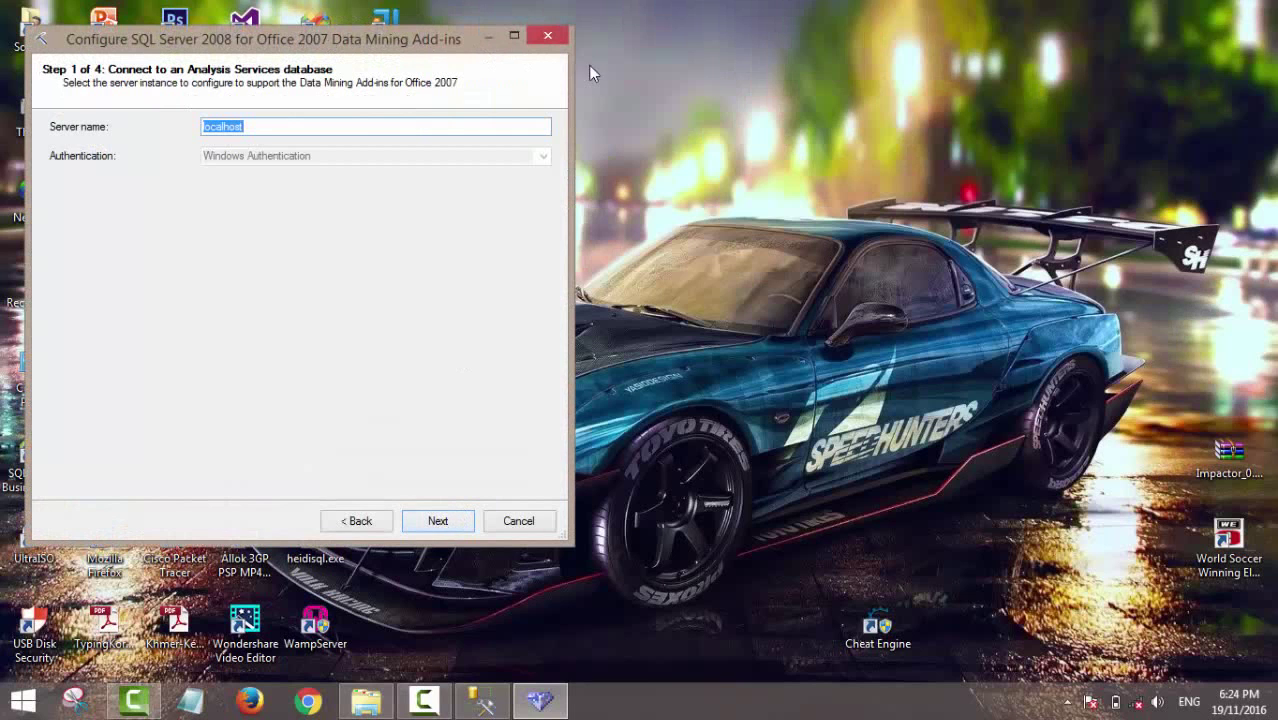
pyautogui.moveTo(338, 42); pyautogui.dragTo(725, 73)
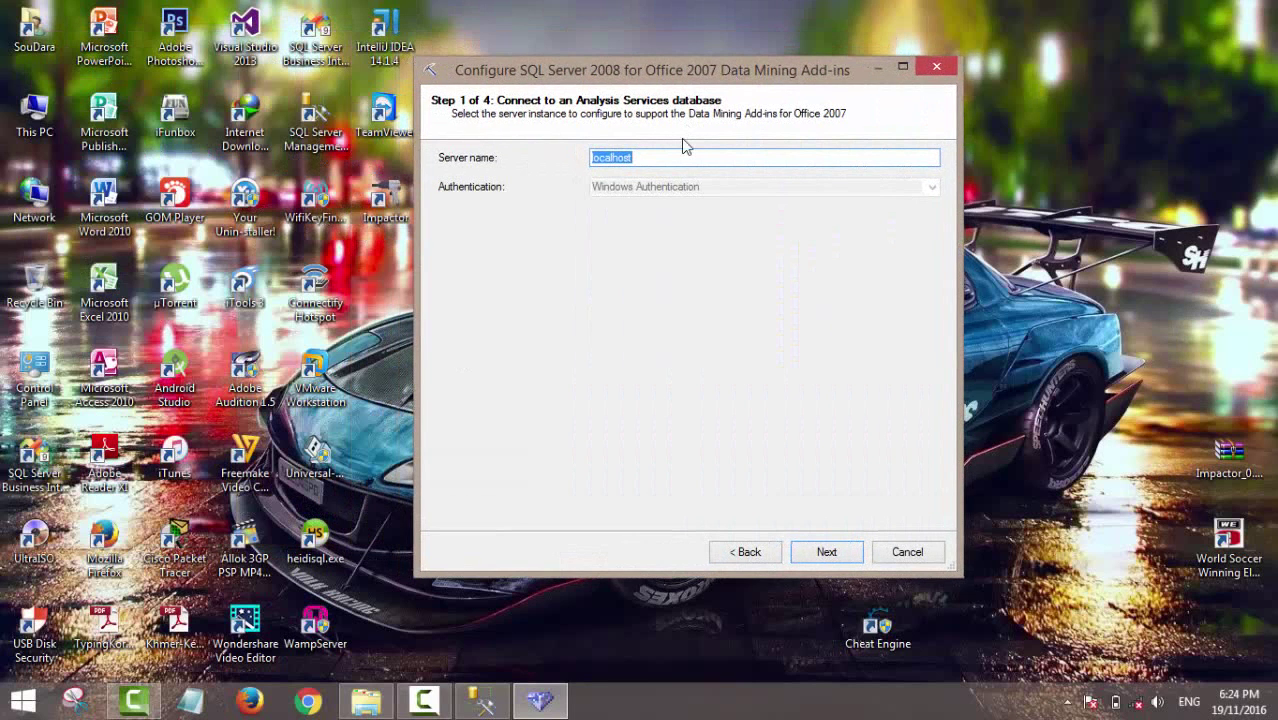
pyautogui.write('SouDara')
pyautogui.click(826, 556)
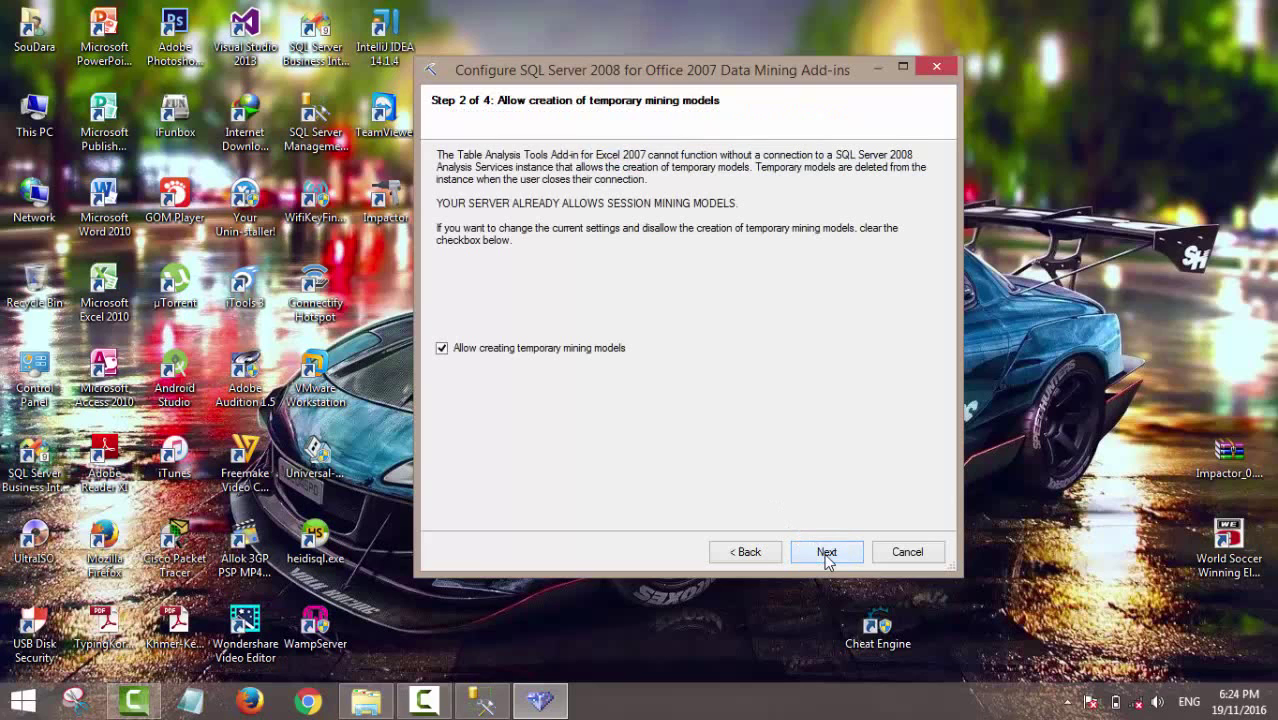
pyautogui.click(826, 556)
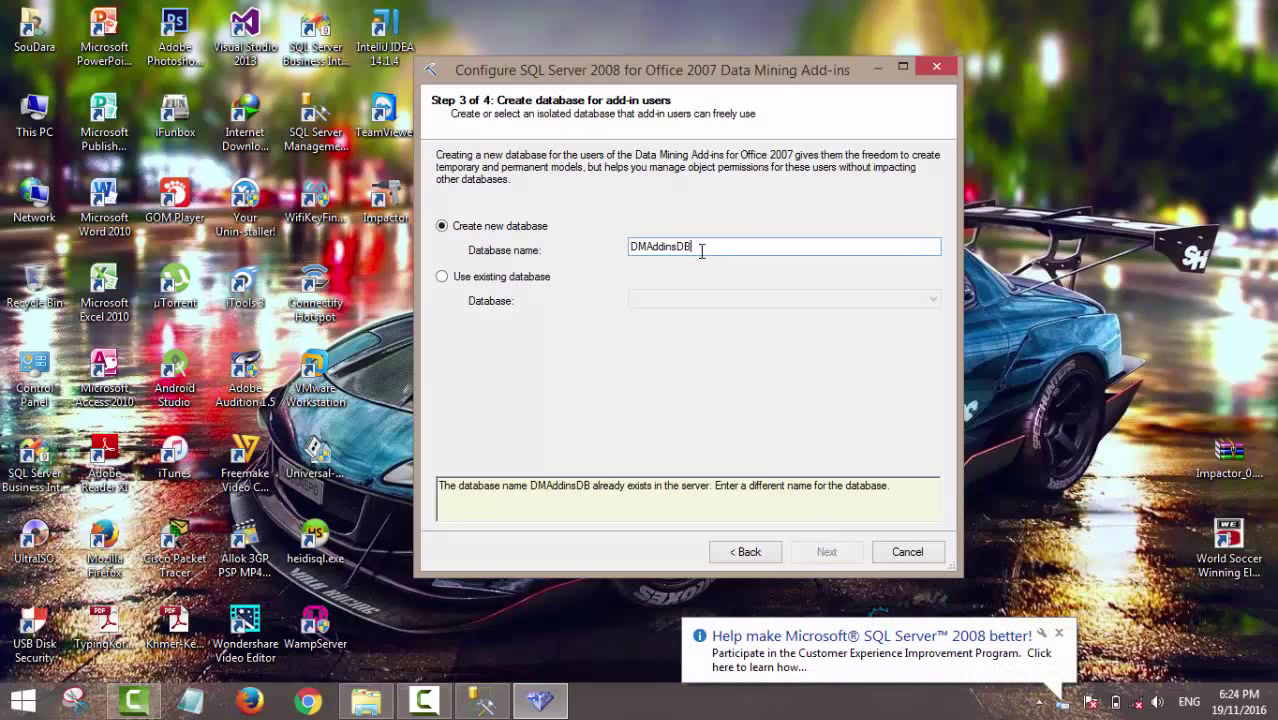
# Name the new add-in database DMAddinsDB4, keep administration permissions for the listed user, and finish the wizard.
pyautogui.write('4')
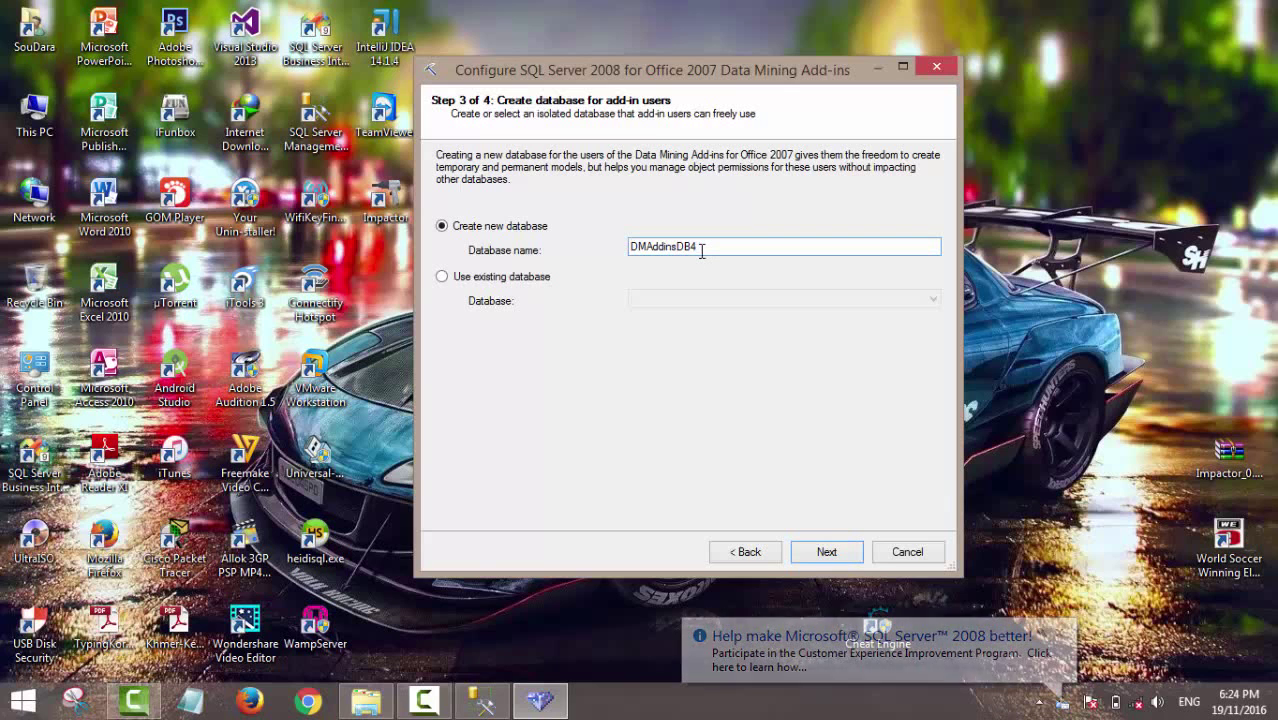
pyautogui.click(824, 556)
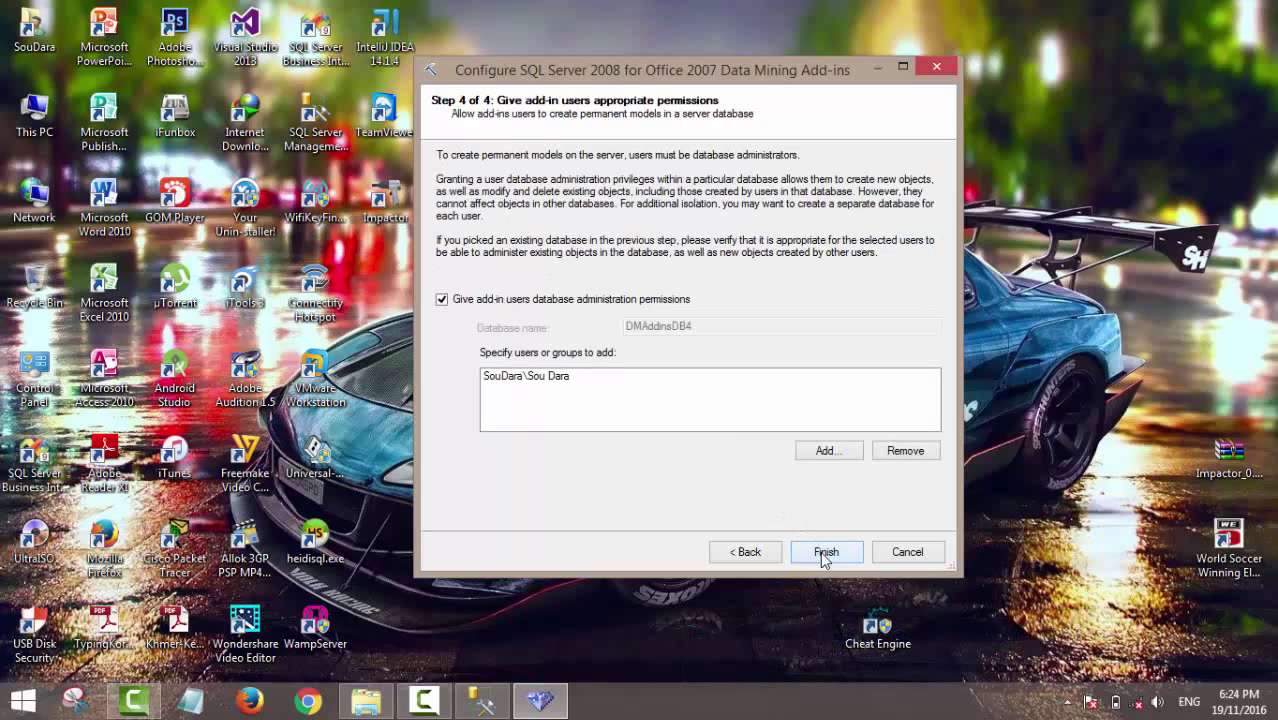
pyautogui.click(824, 553)
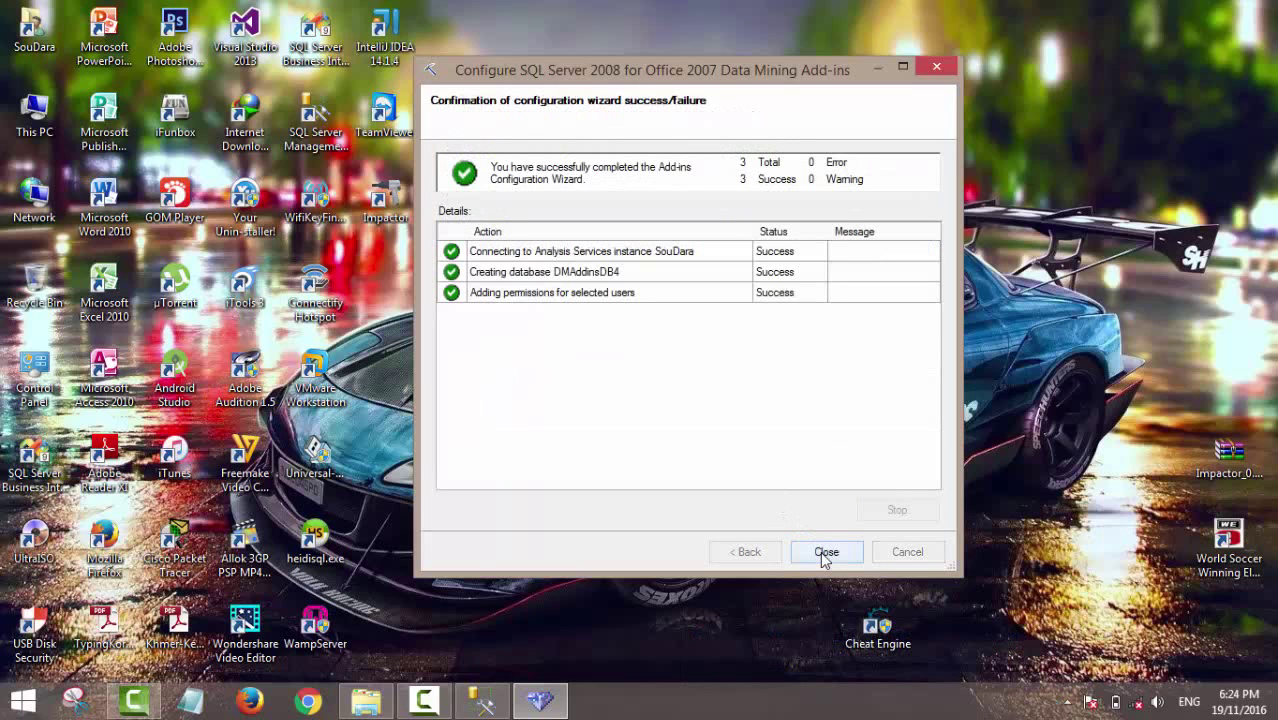
pyautogui.click(824, 553)
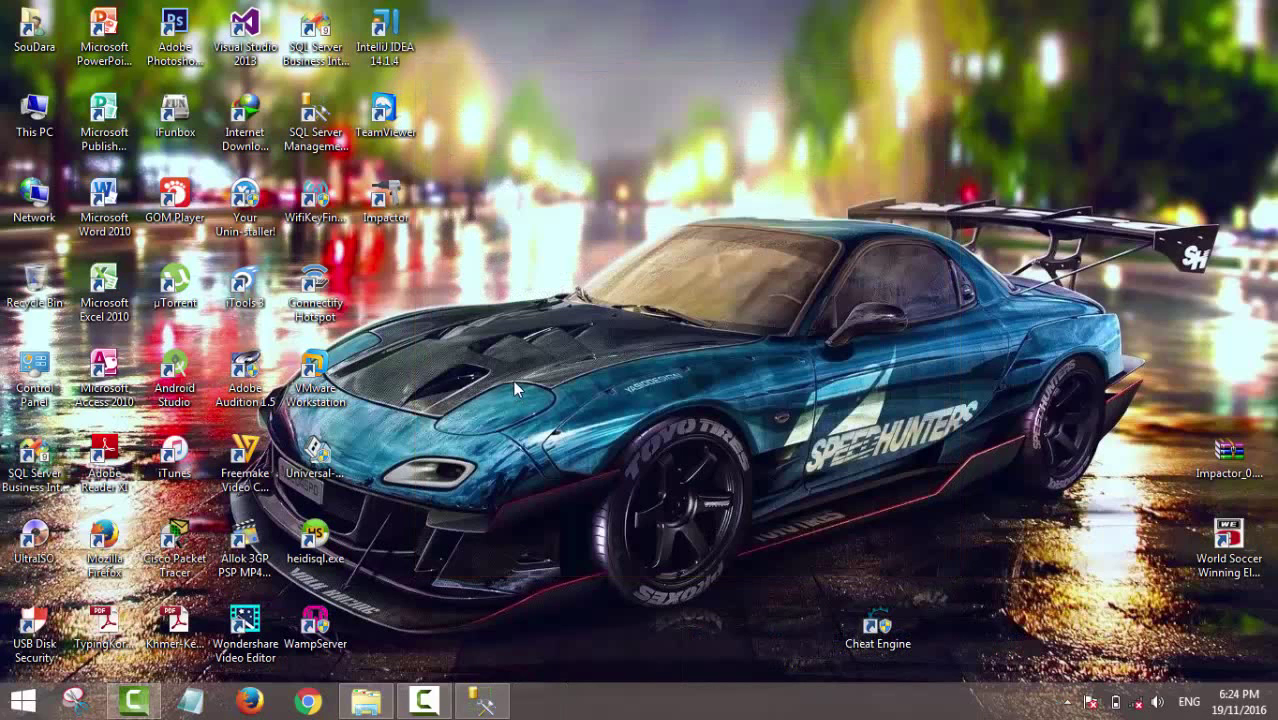
pyautogui.rightClick(514, 384)
pyautogui.click(537, 432)
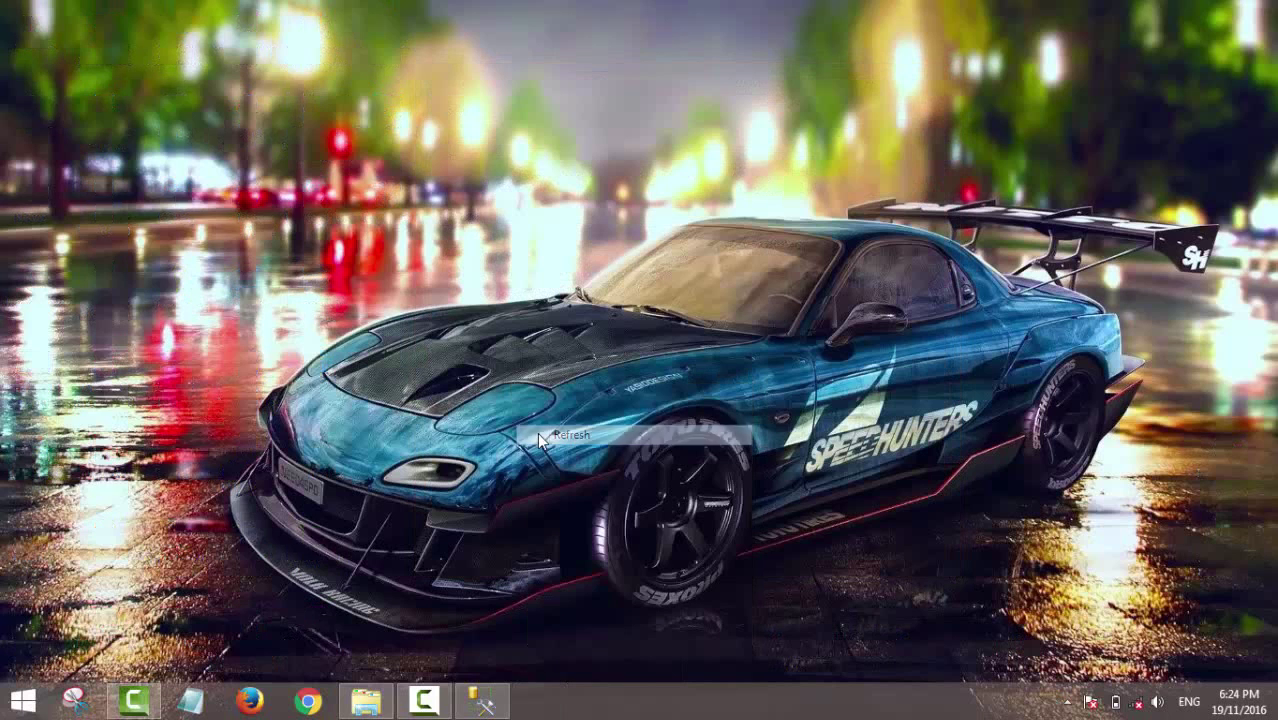
# In File Explorer, check the SQLServer2008_DMAddin.msi installer and the installed files in C:\Program Files (x86)\Microsoft SQL Server 2008 DM Add-Ins.
pyautogui.click(367, 705)
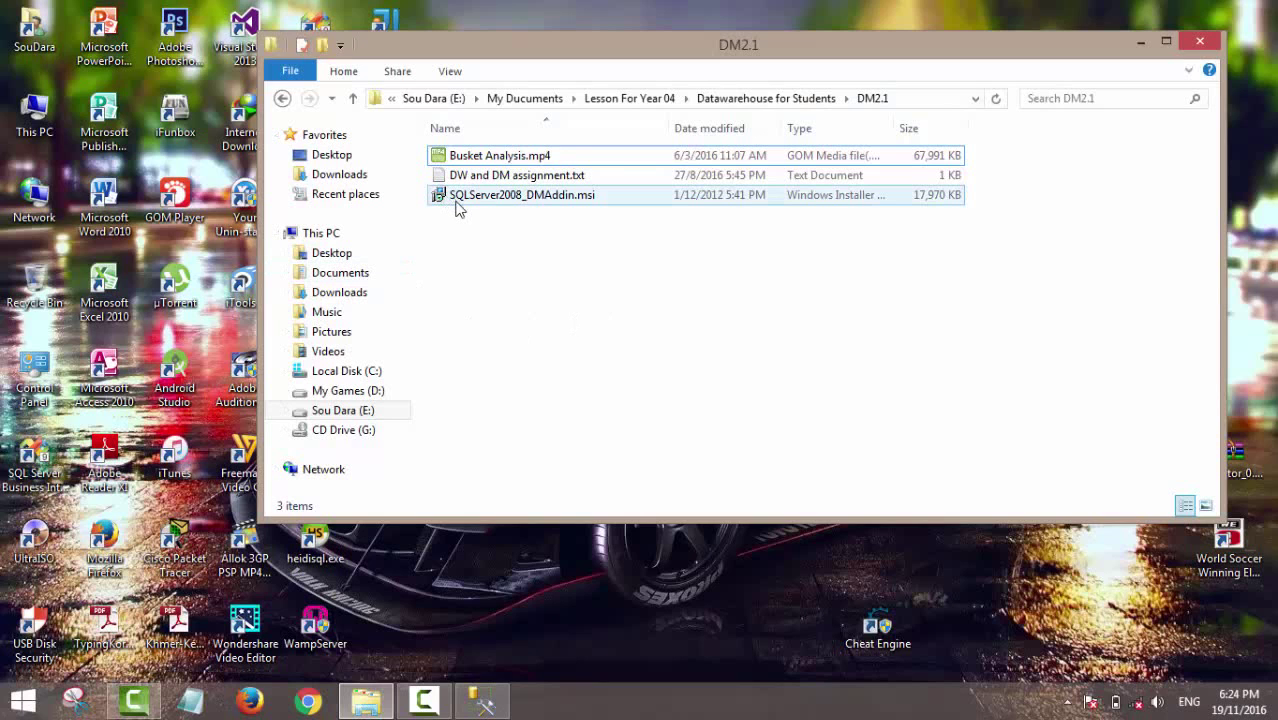
pyautogui.moveTo(458, 207)
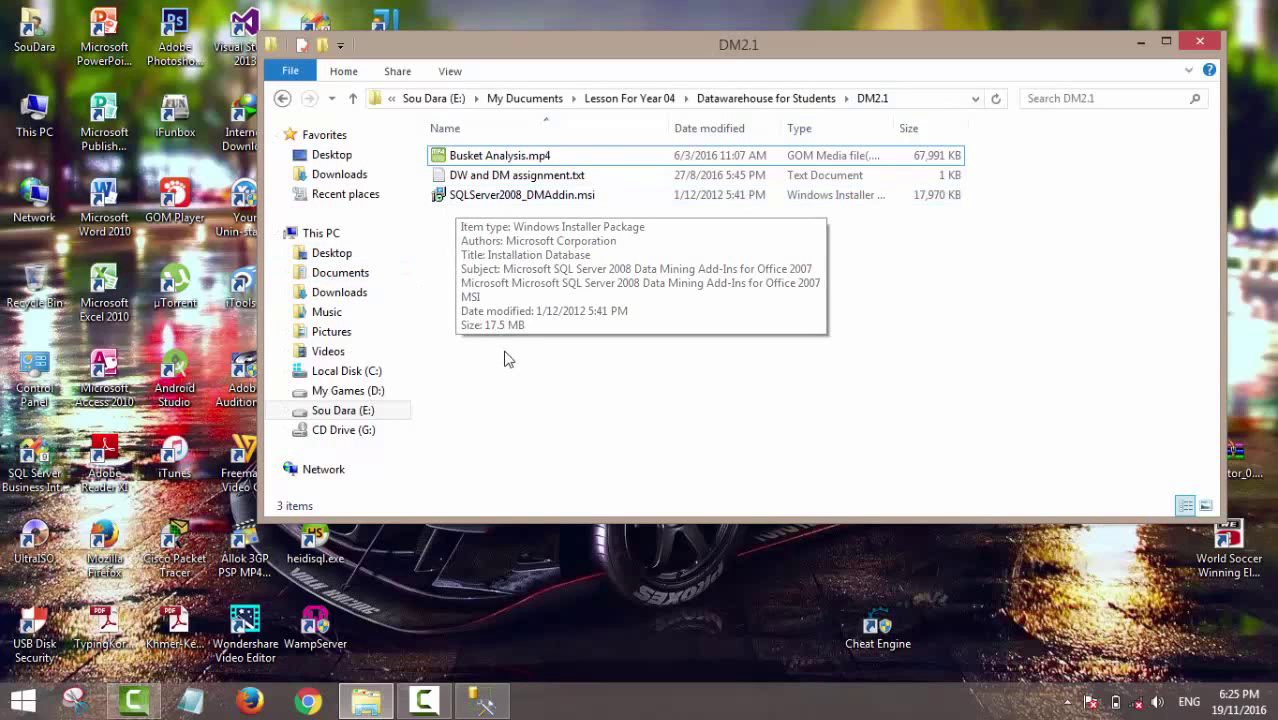
pyautogui.click(390, 372)
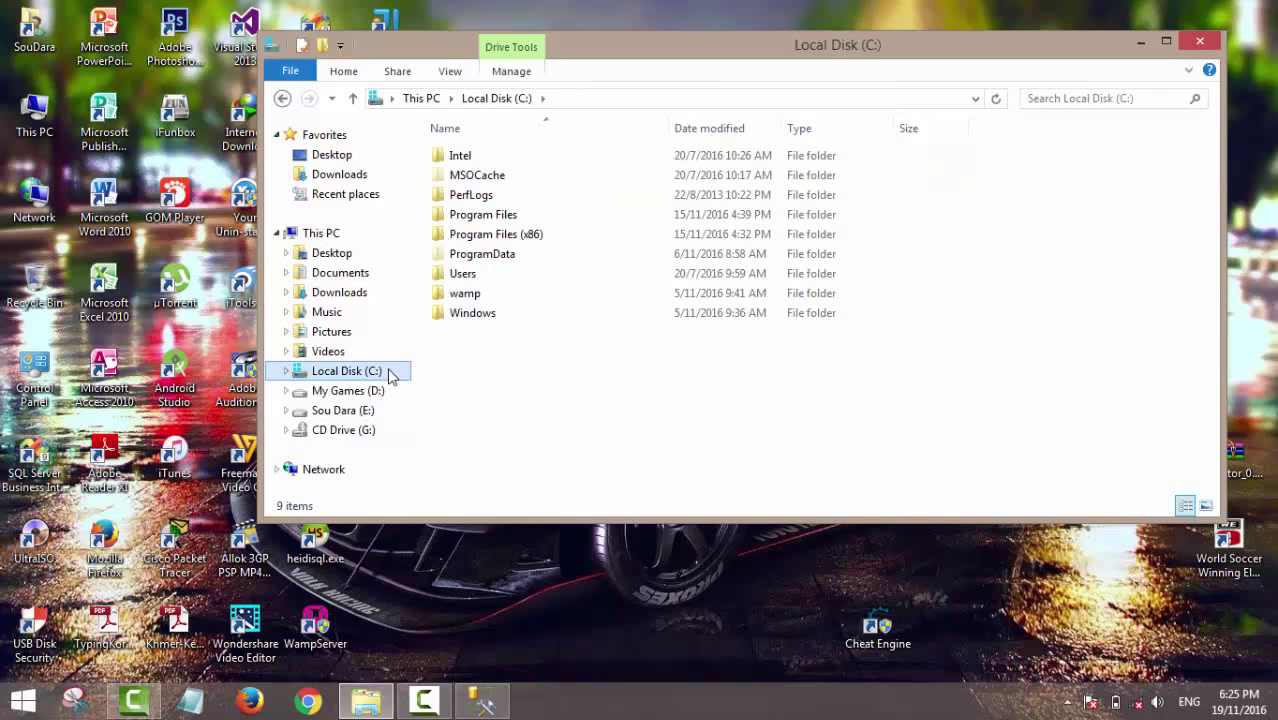
pyautogui.click(510, 215)
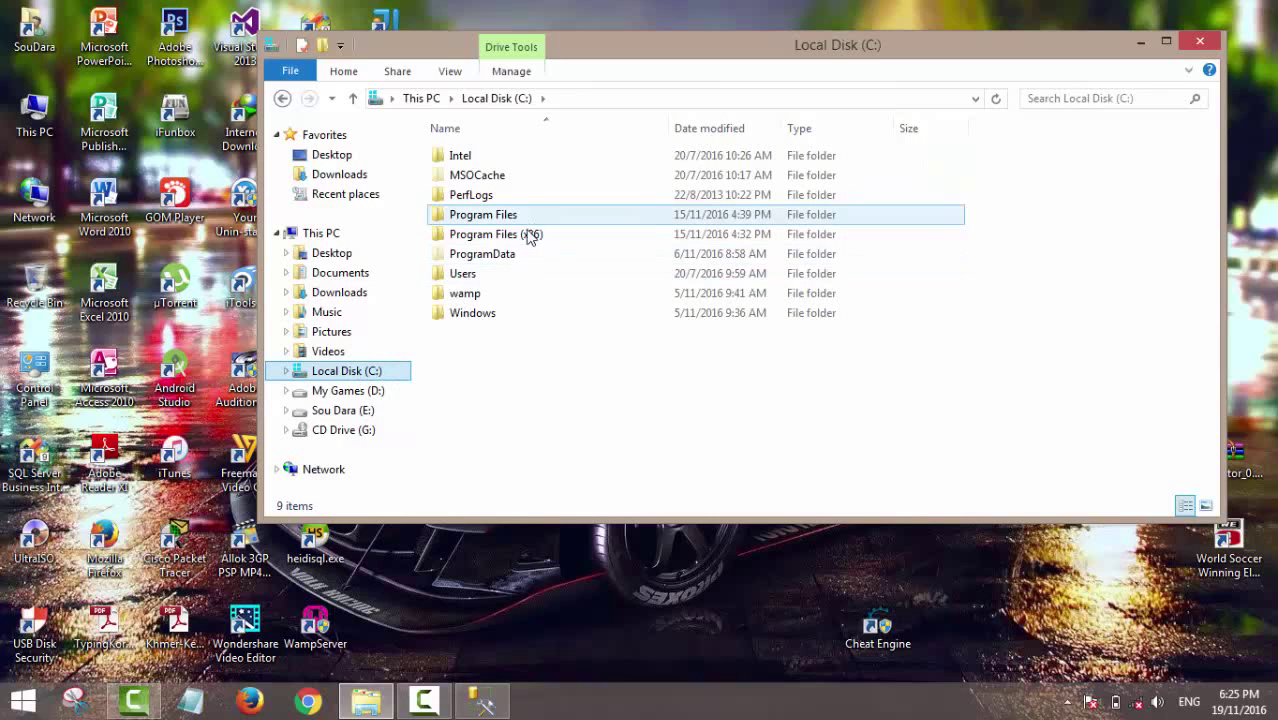
pyautogui.click(522, 236)
pyautogui.doubleClick(520, 238)
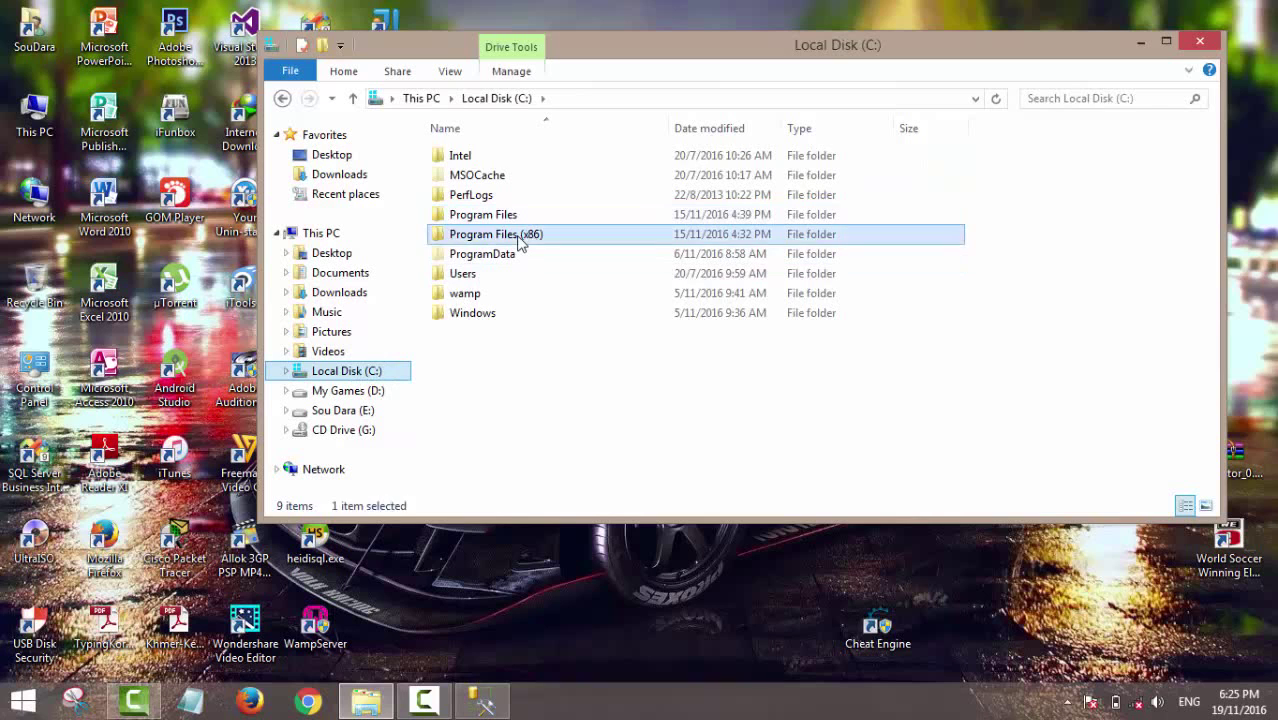
pyautogui.click(519, 238)
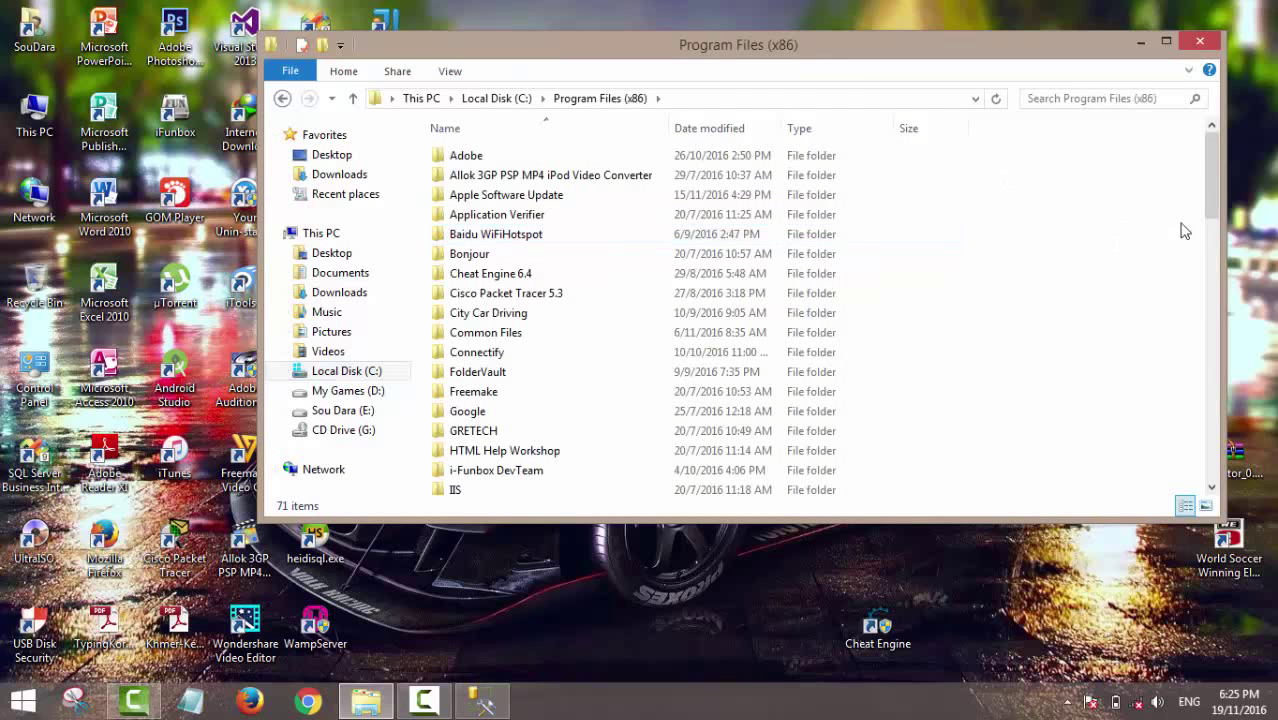
pyautogui.moveTo(1205, 228); pyautogui.dragTo(1214, 332)
pyautogui.click(630, 352)
pyautogui.click(622, 330)
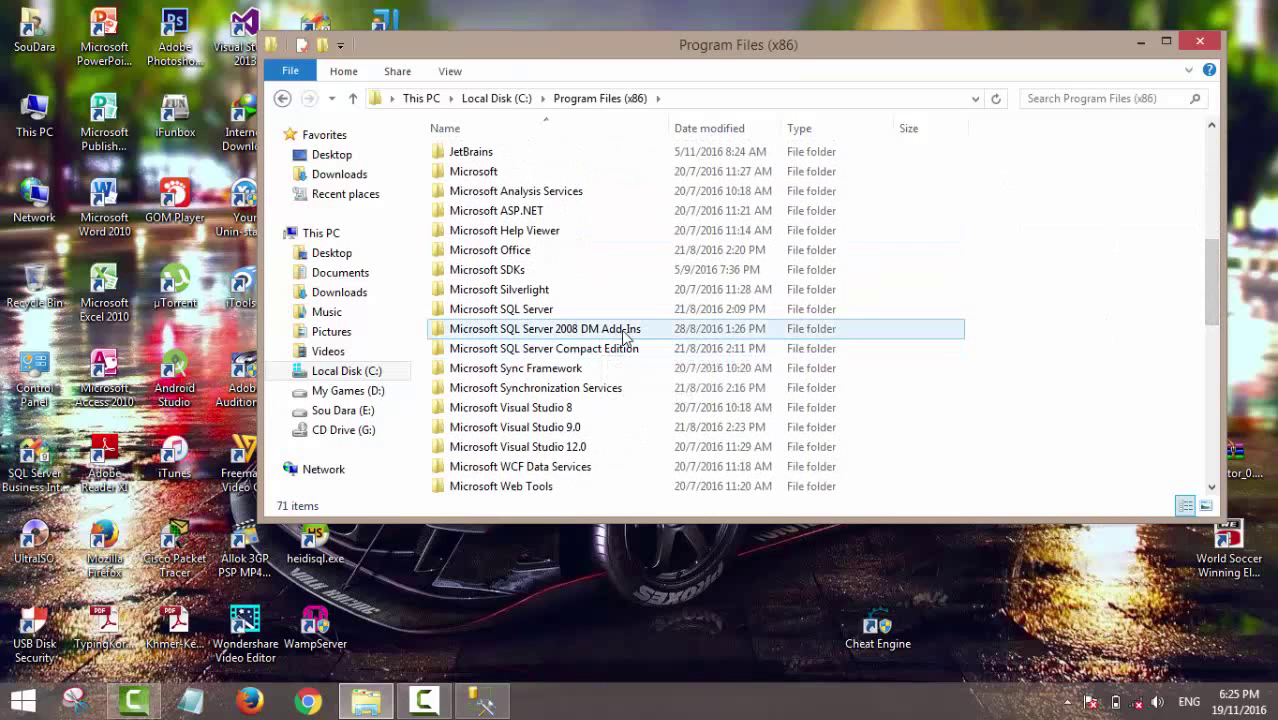
pyautogui.doubleClick(623, 330)
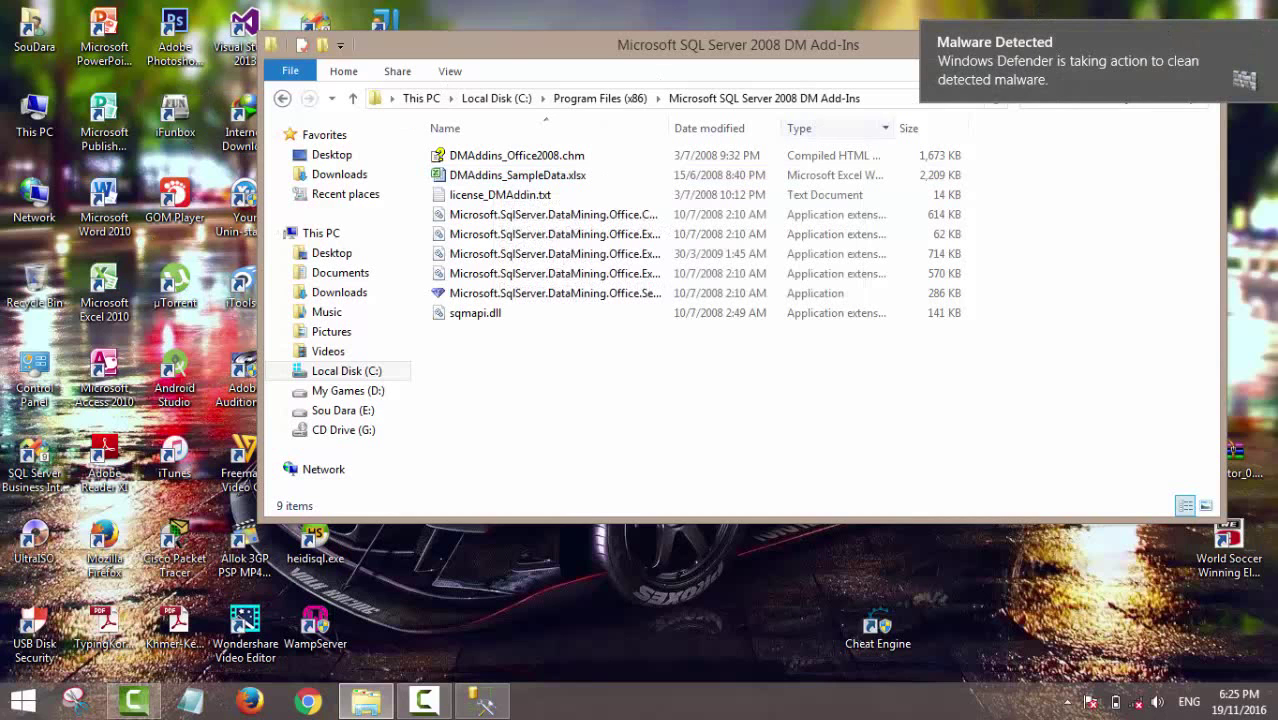
pyautogui.click(1141, 47)
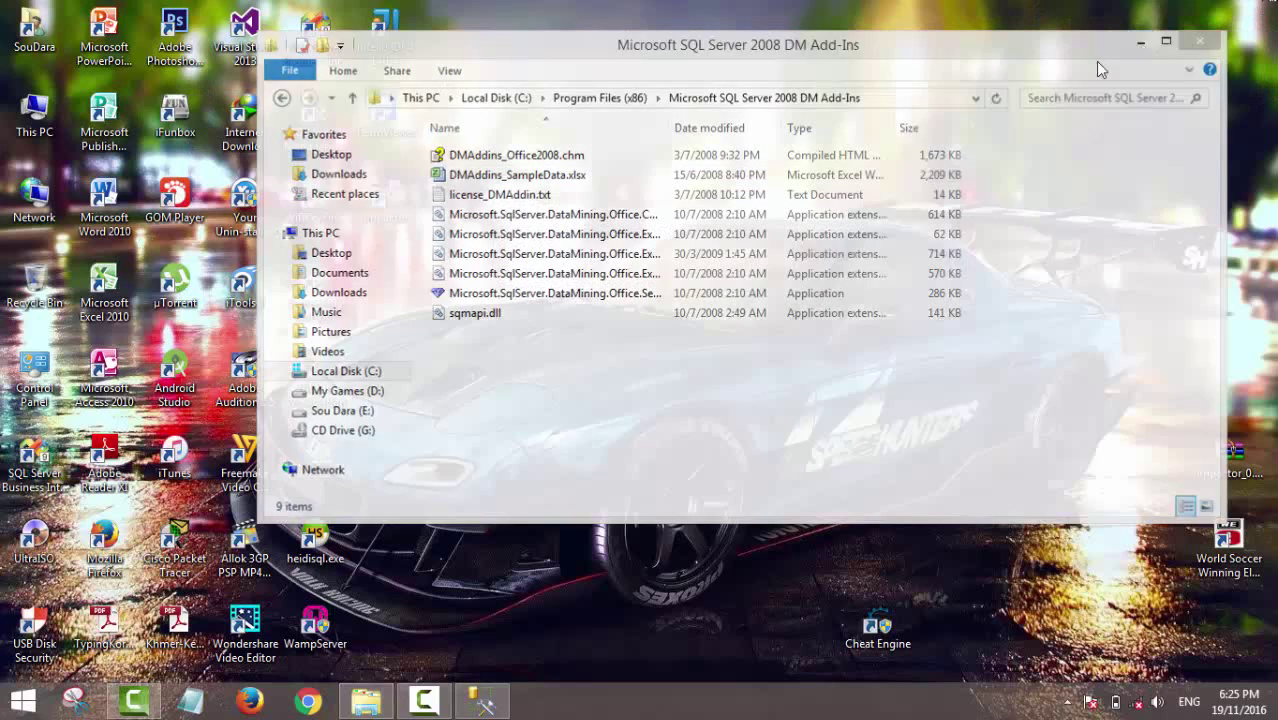
# Start Excel and open DMAddins_SampleData.xlsx from C:\Program Files (x86)\Microsoft SQL Server 2008 DM Add-Ins.
pyautogui.doubleClick(104, 290)
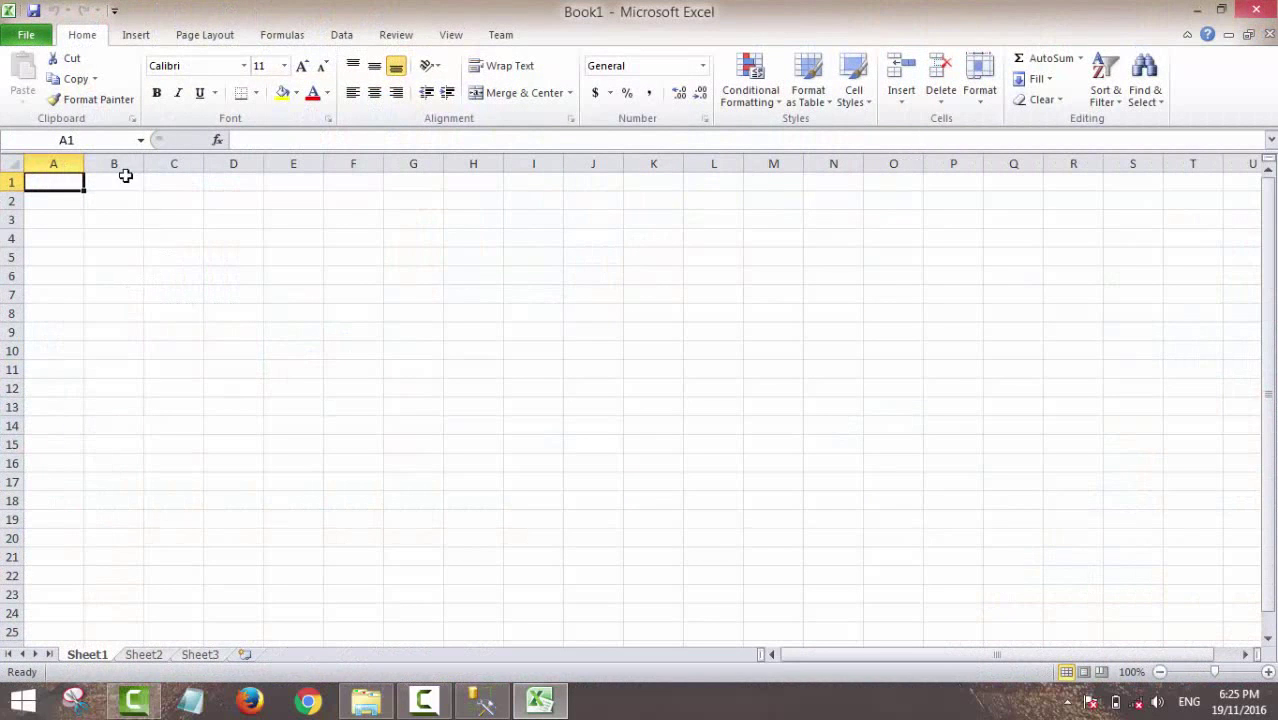
pyautogui.click(28, 40)
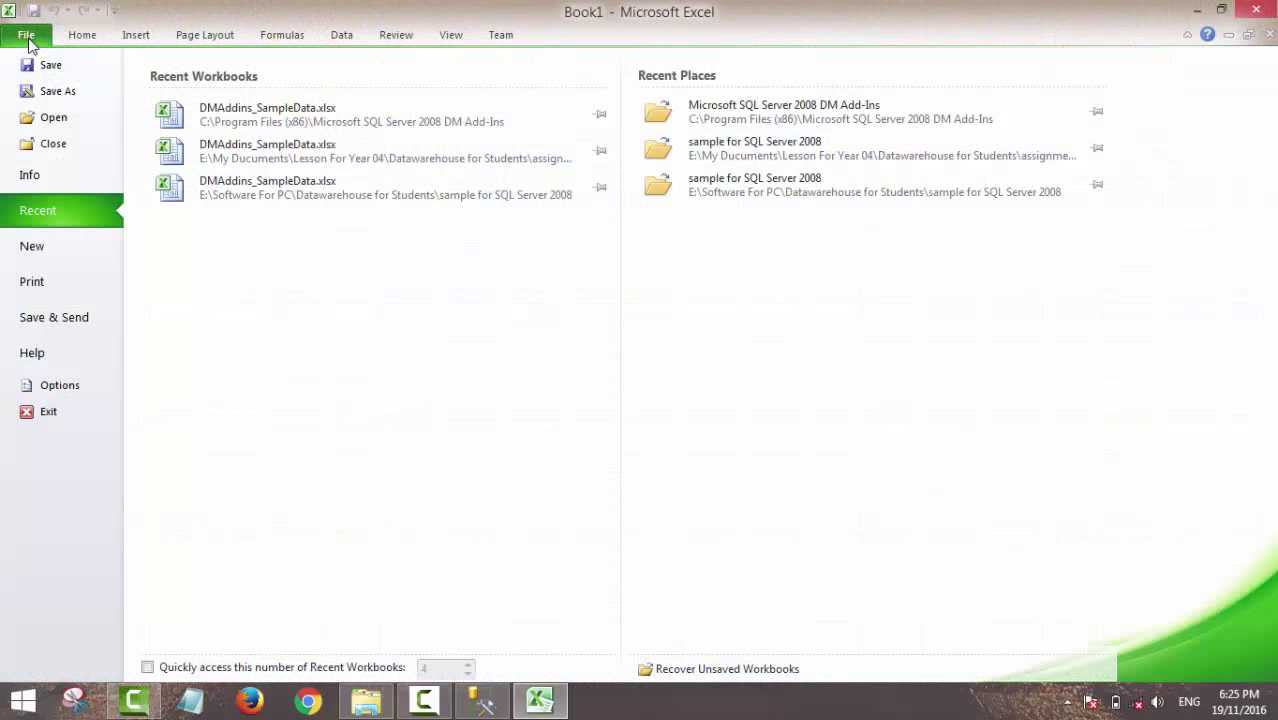
pyautogui.click(36, 118)
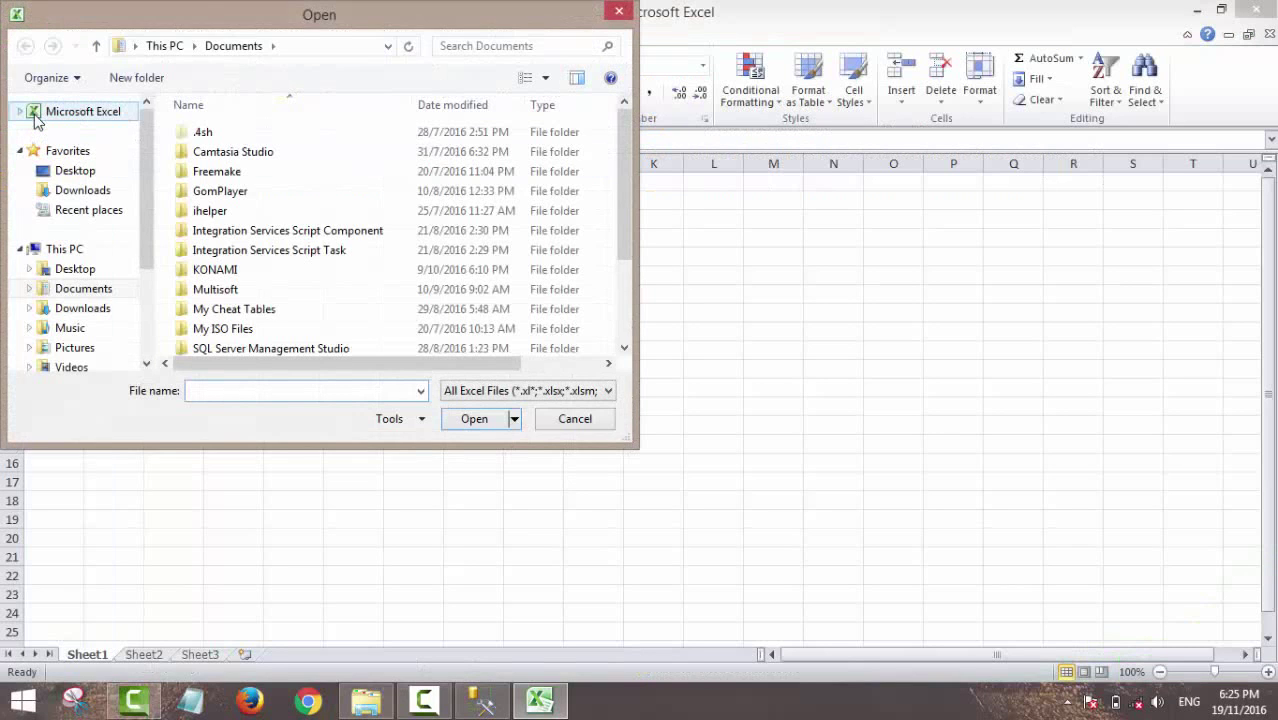
pyautogui.moveTo(145, 221); pyautogui.dragTo(152, 300)
pyautogui.click(108, 260)
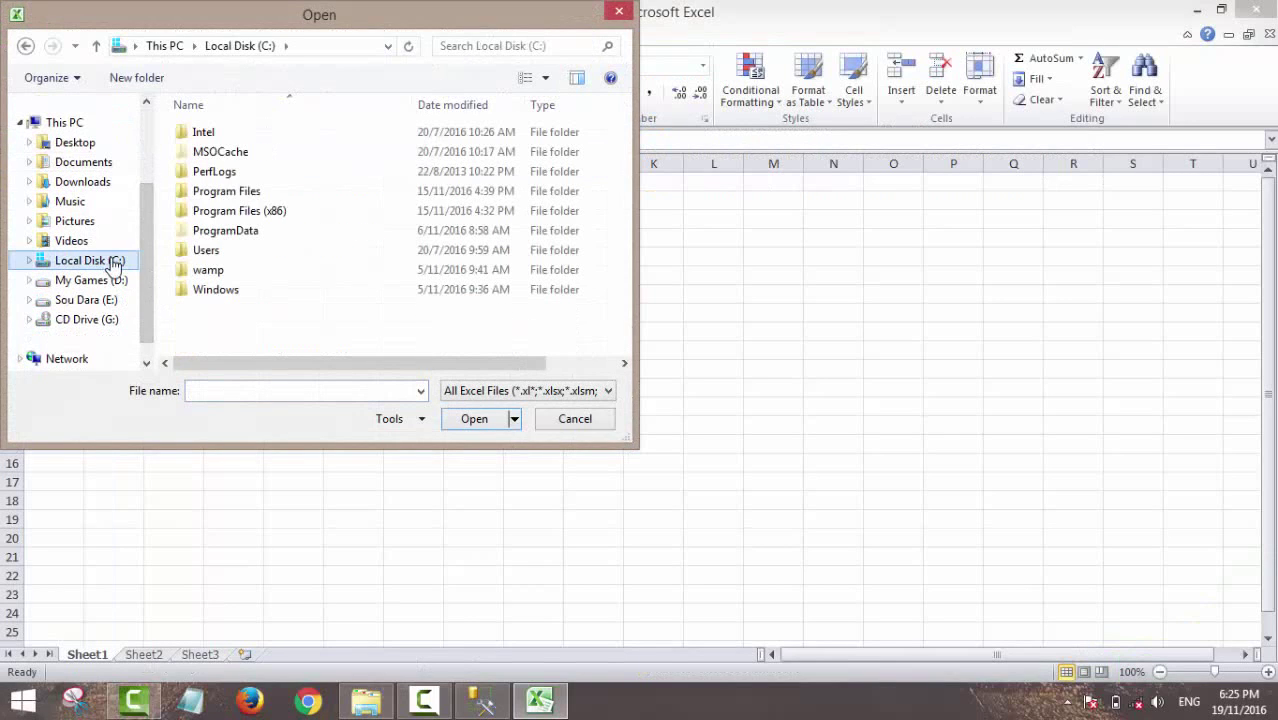
pyautogui.doubleClick(240, 211)
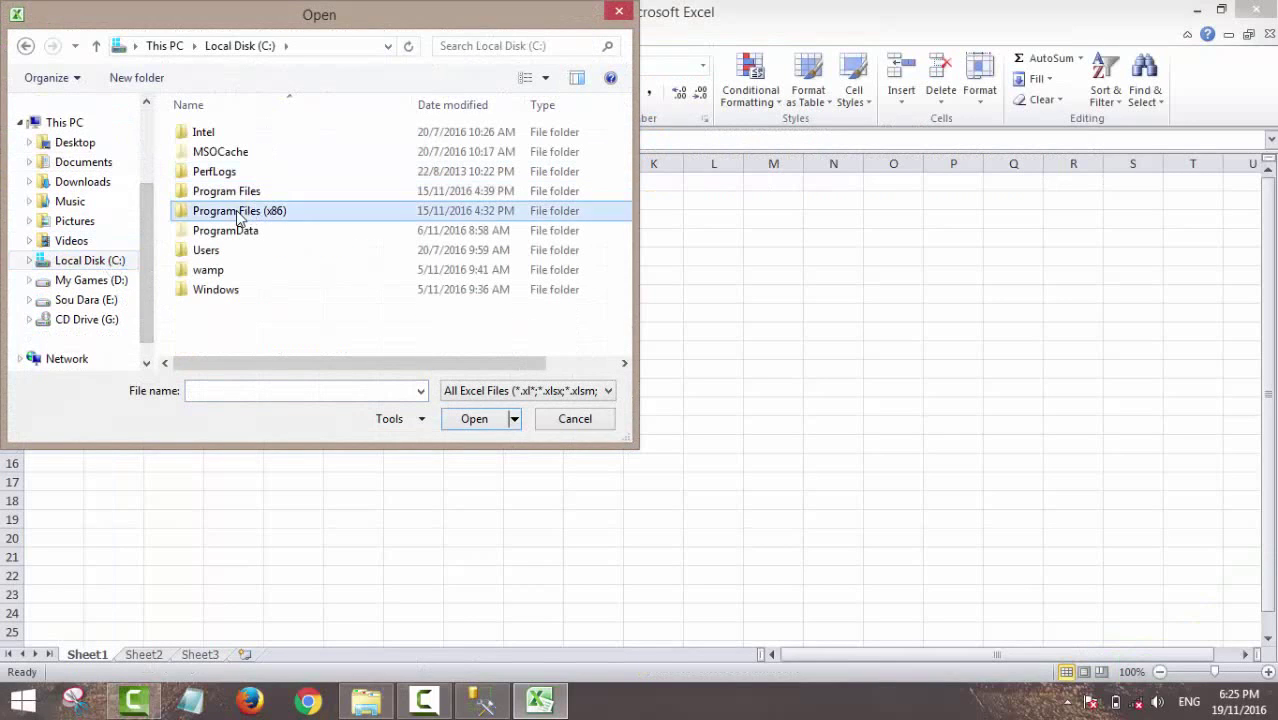
pyautogui.moveTo(630, 125); pyautogui.dragTo(637, 215)
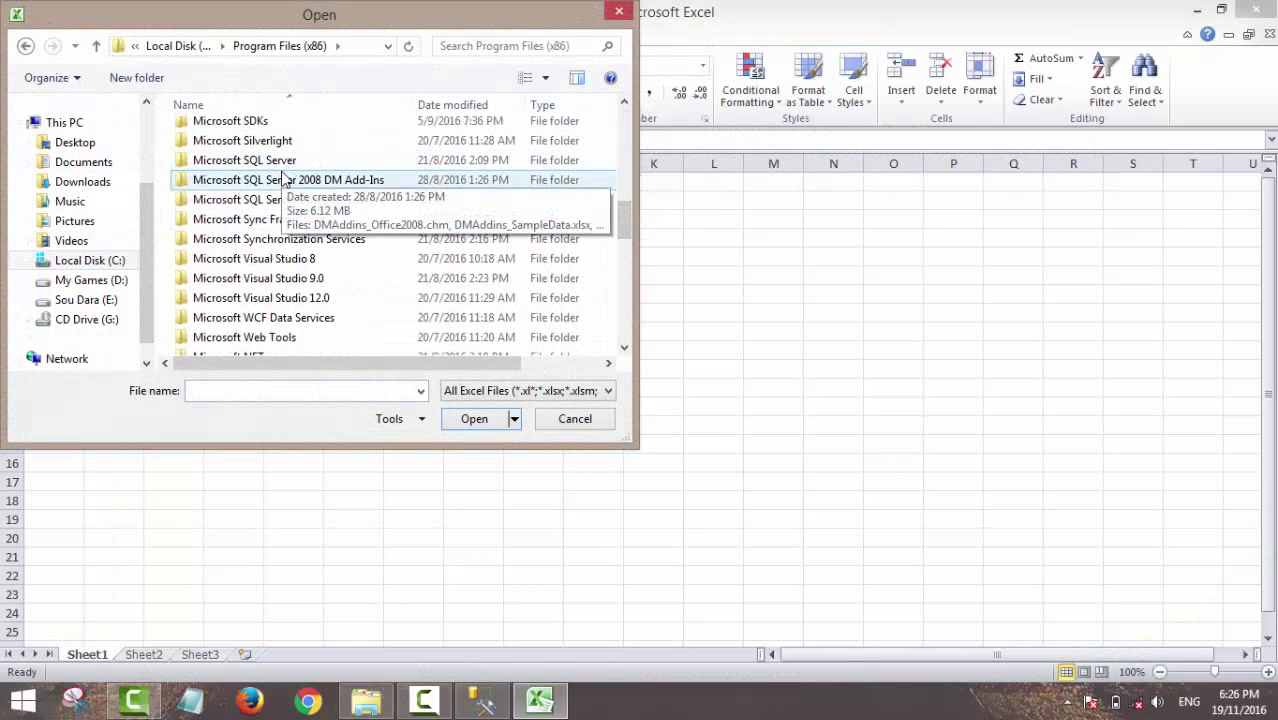
pyautogui.doubleClick(283, 179)
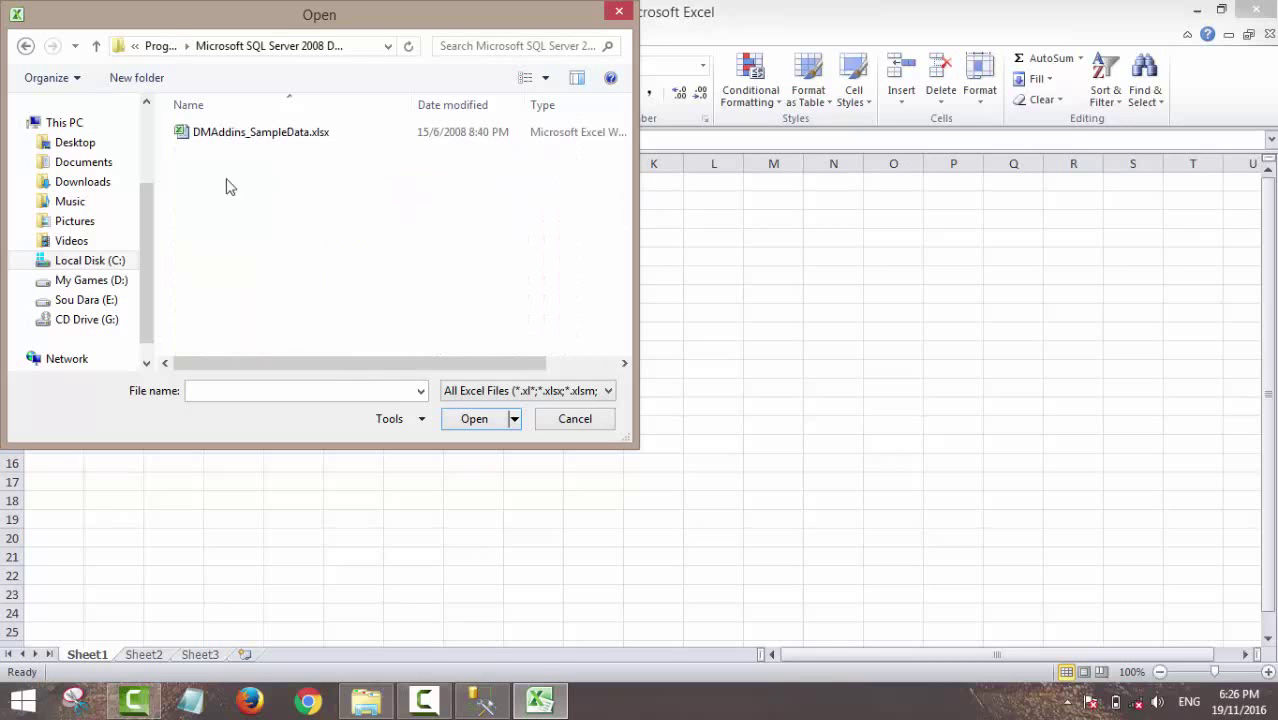
pyautogui.click(262, 140)
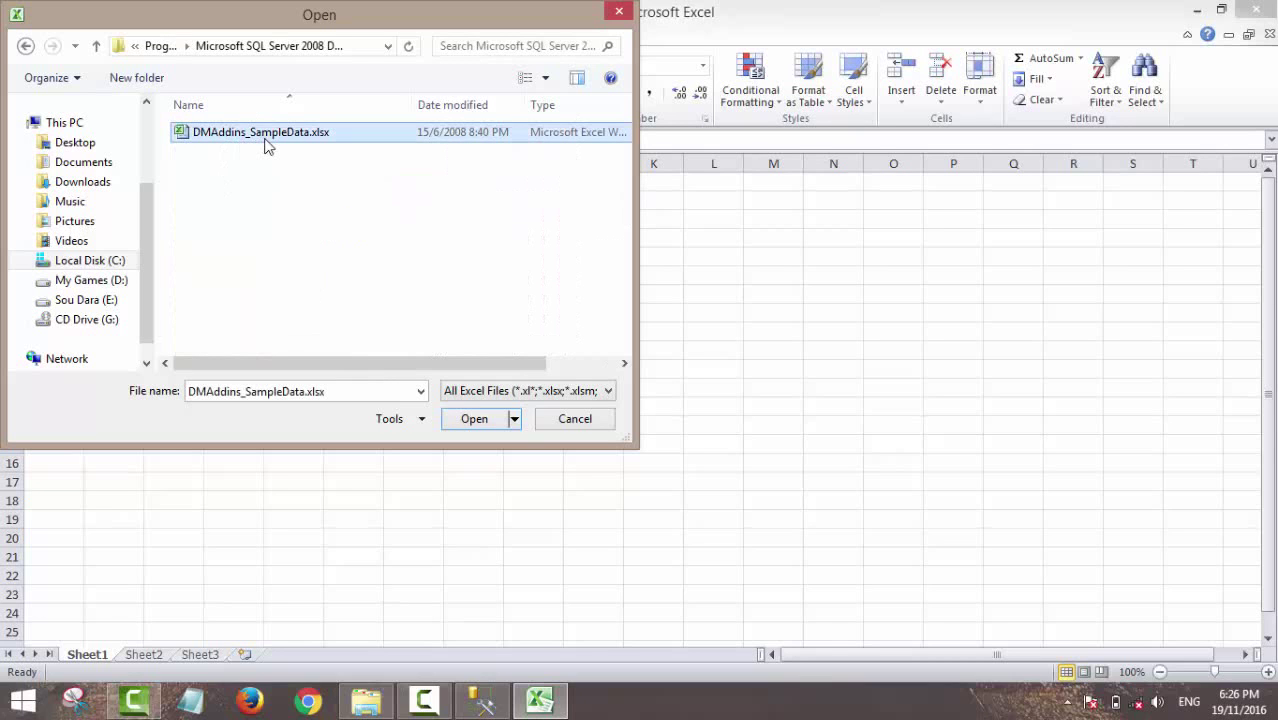
pyautogui.click(479, 423)
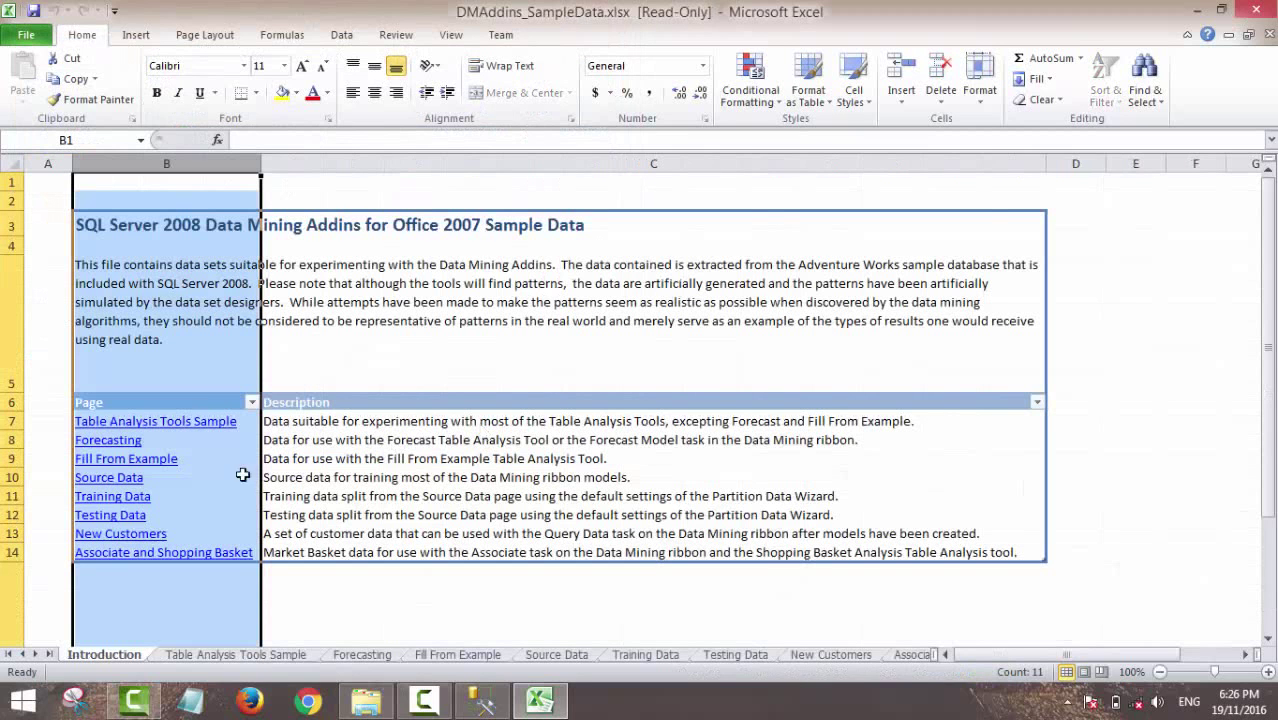
# Follow the Associate and Shopping Basket link to its sheet and select the Order Number header in the data table.
pyautogui.click(207, 557)
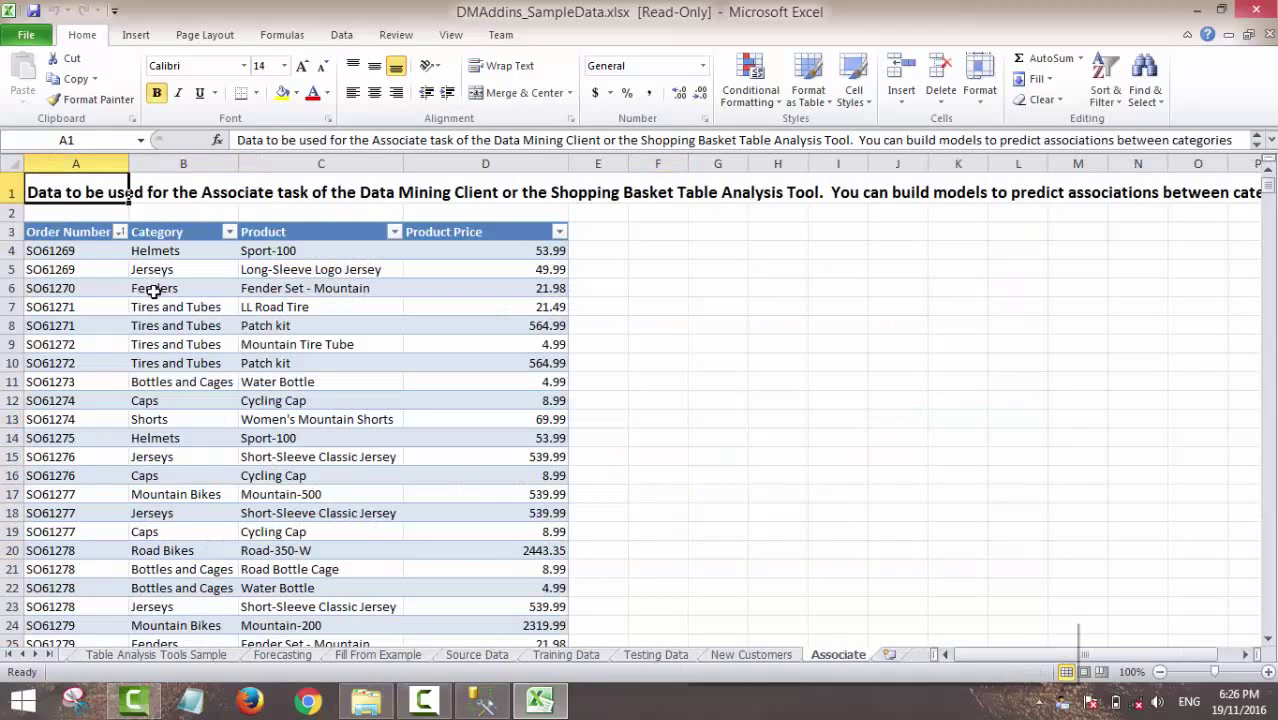
pyautogui.click(63, 231)
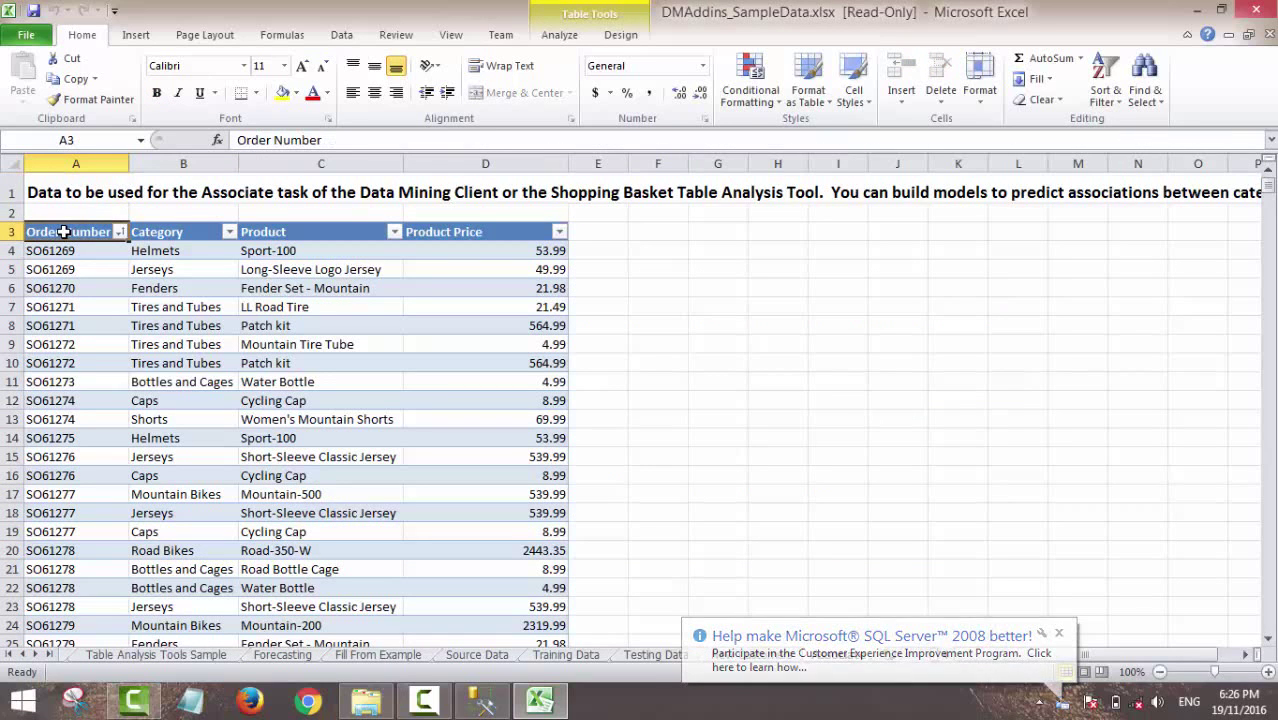
# Create an Analysis Services connection to server SouDara with catalog DMAddinsDB4 for the table analysis tools.
pyautogui.click(559, 38)
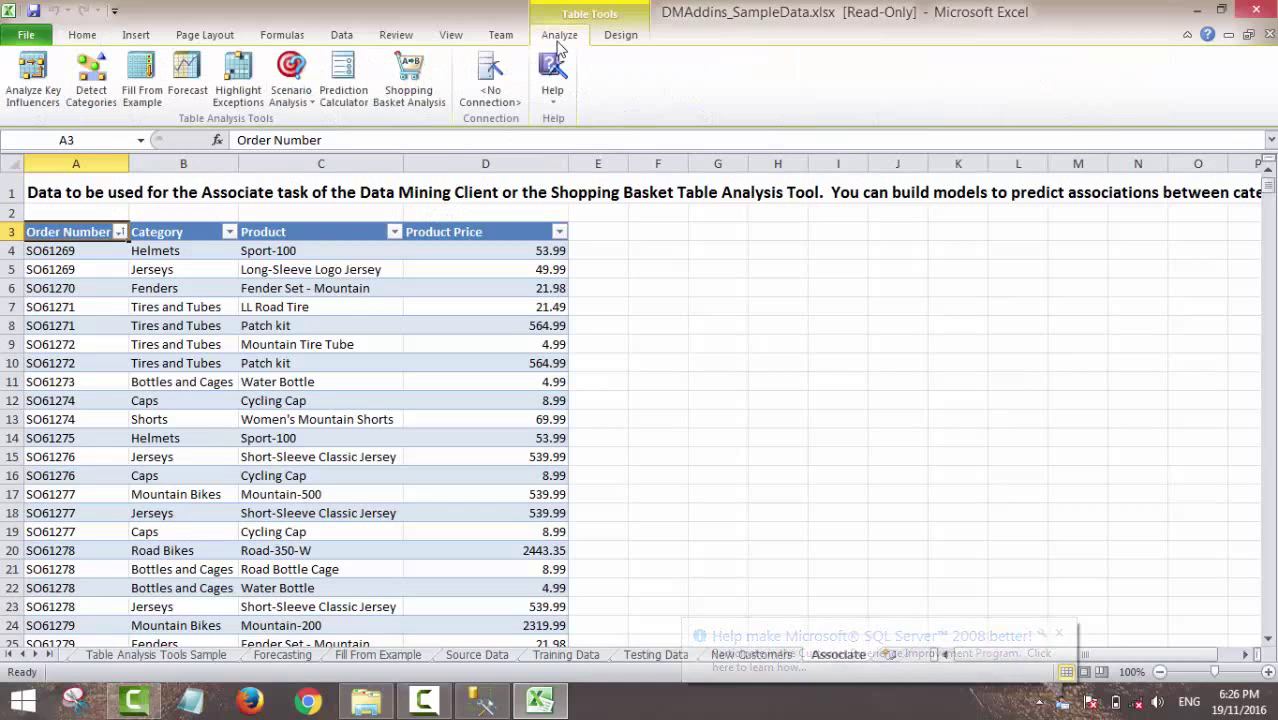
pyautogui.click(490, 93)
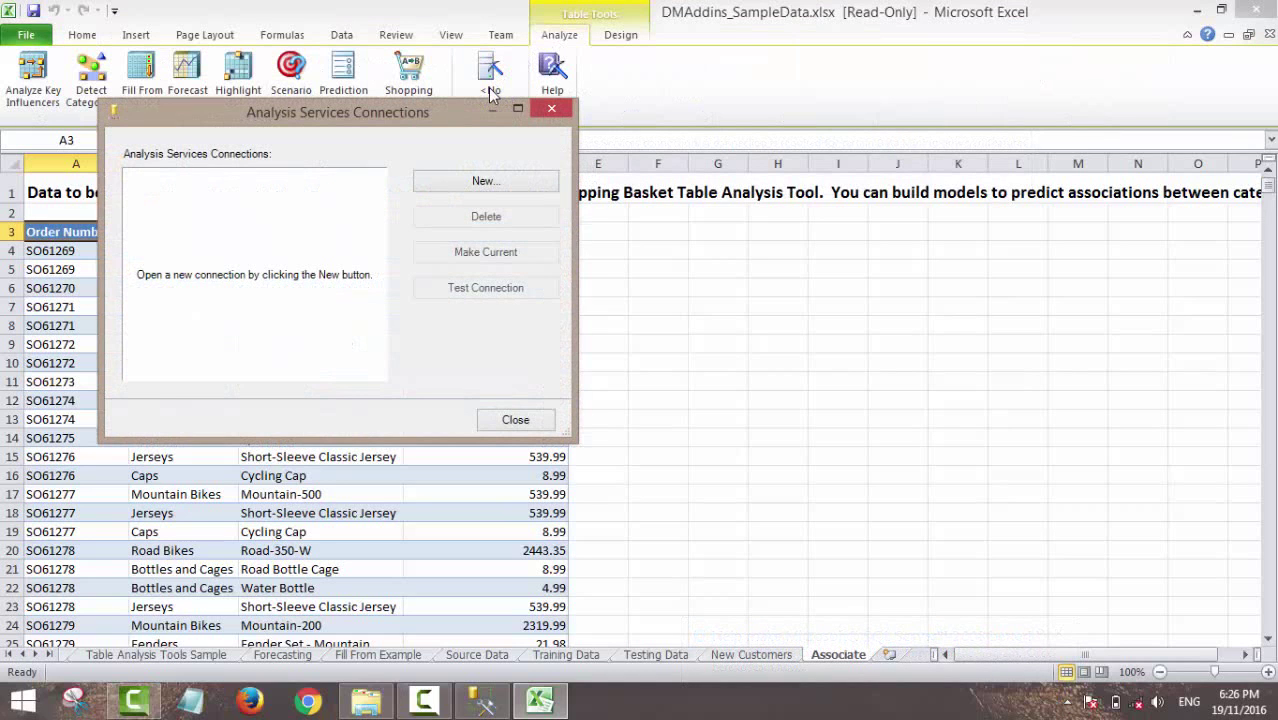
pyautogui.click(460, 183)
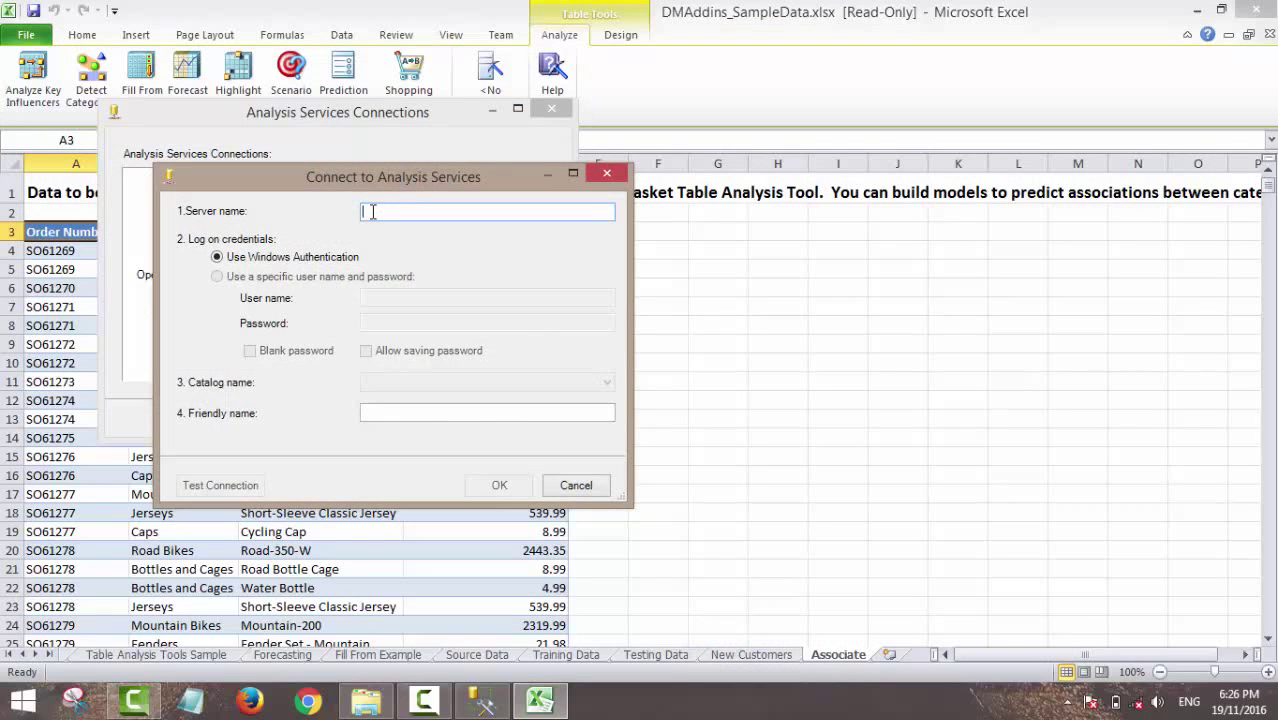
pyautogui.write('SquDara')
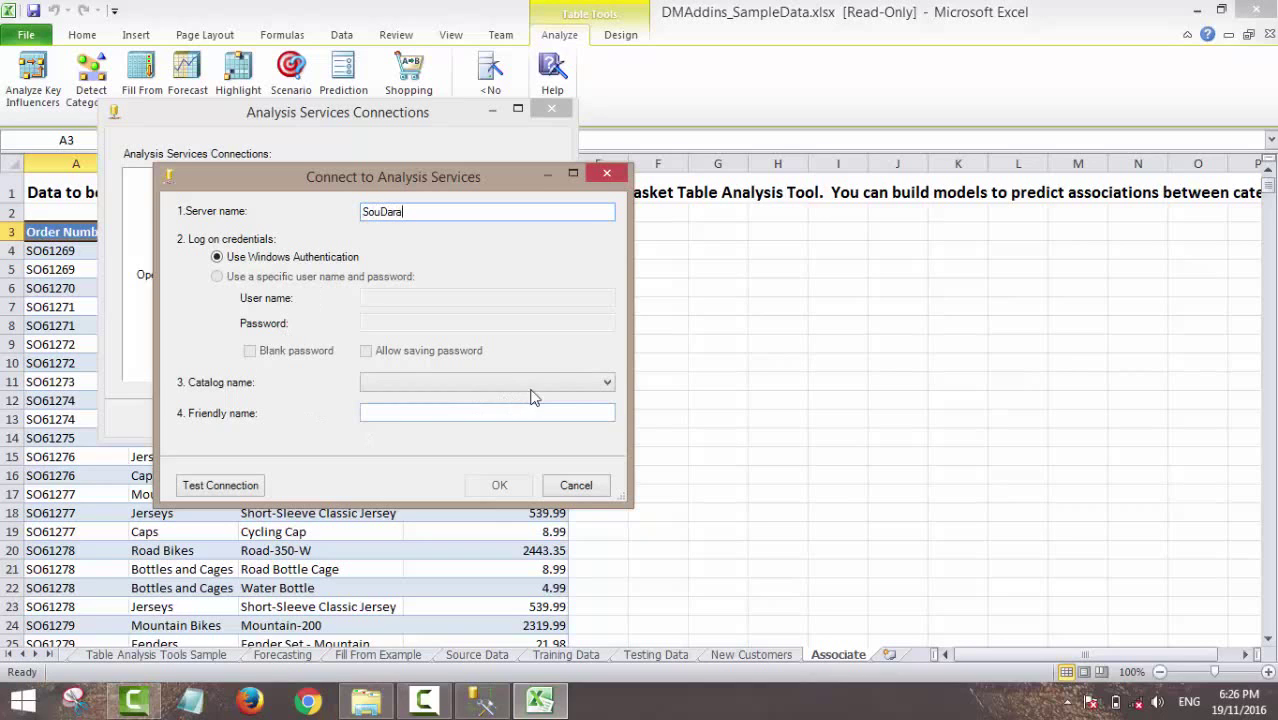
pyautogui.click(455, 385)
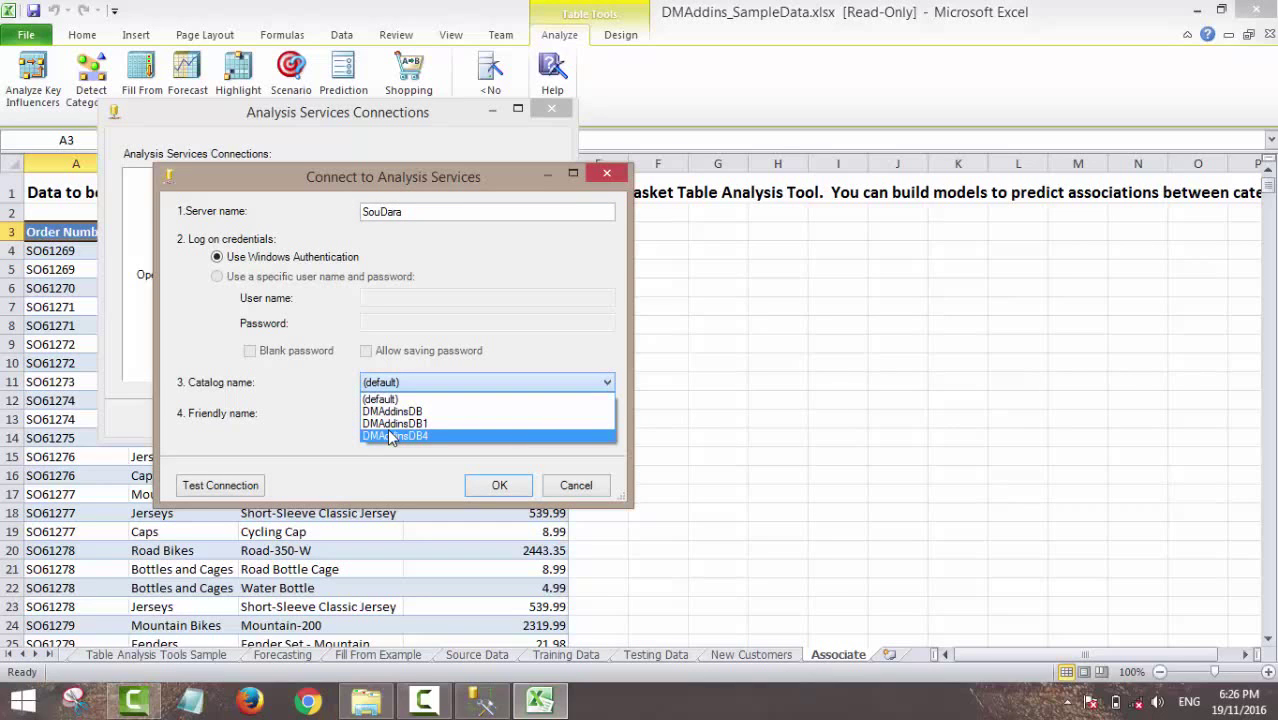
pyautogui.click(450, 437)
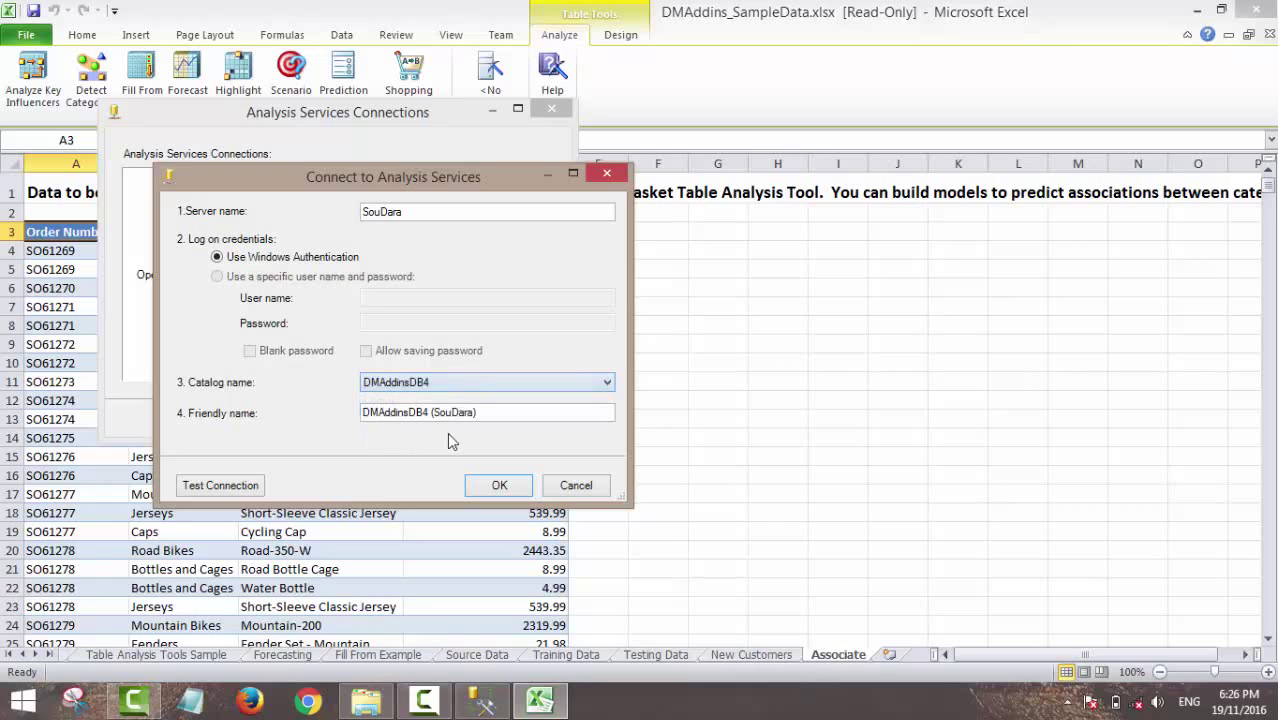
pyautogui.click(499, 487)
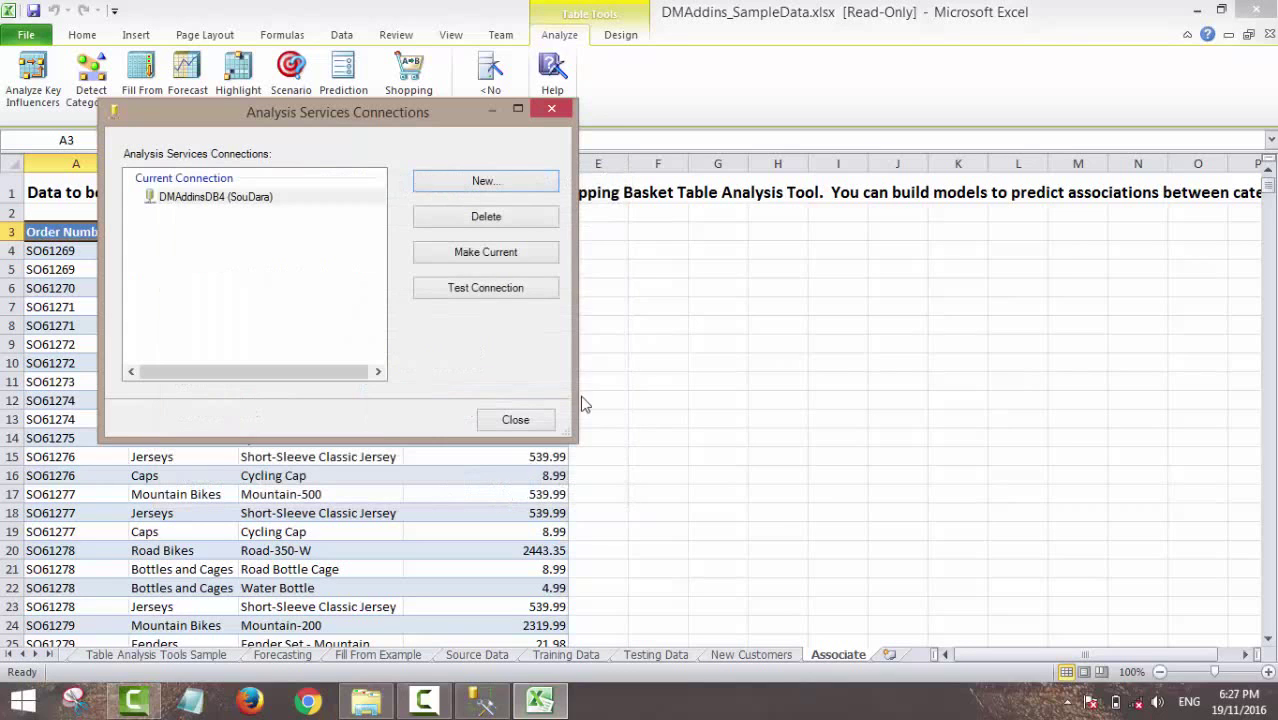
pyautogui.click(518, 420)
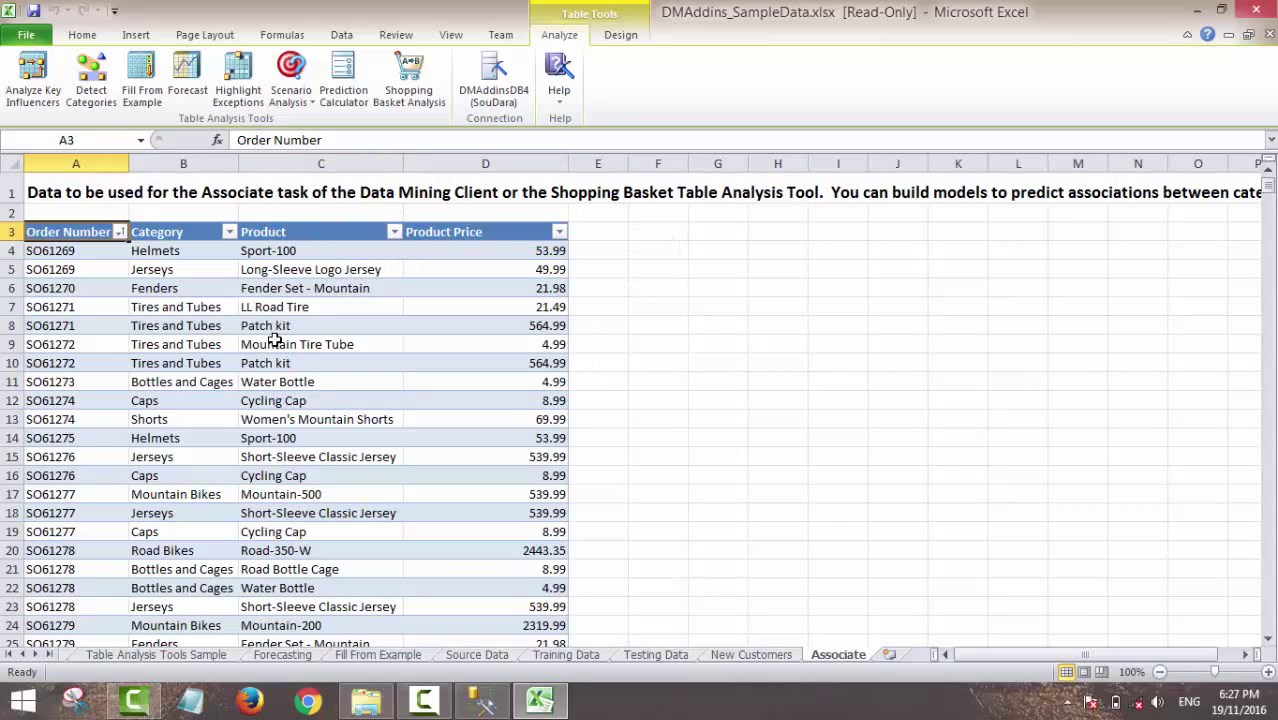
# Run Shopping Basket Analysis with Order Number as transaction ID, Category as item and Product Price as item value.
pyautogui.click(425, 100)
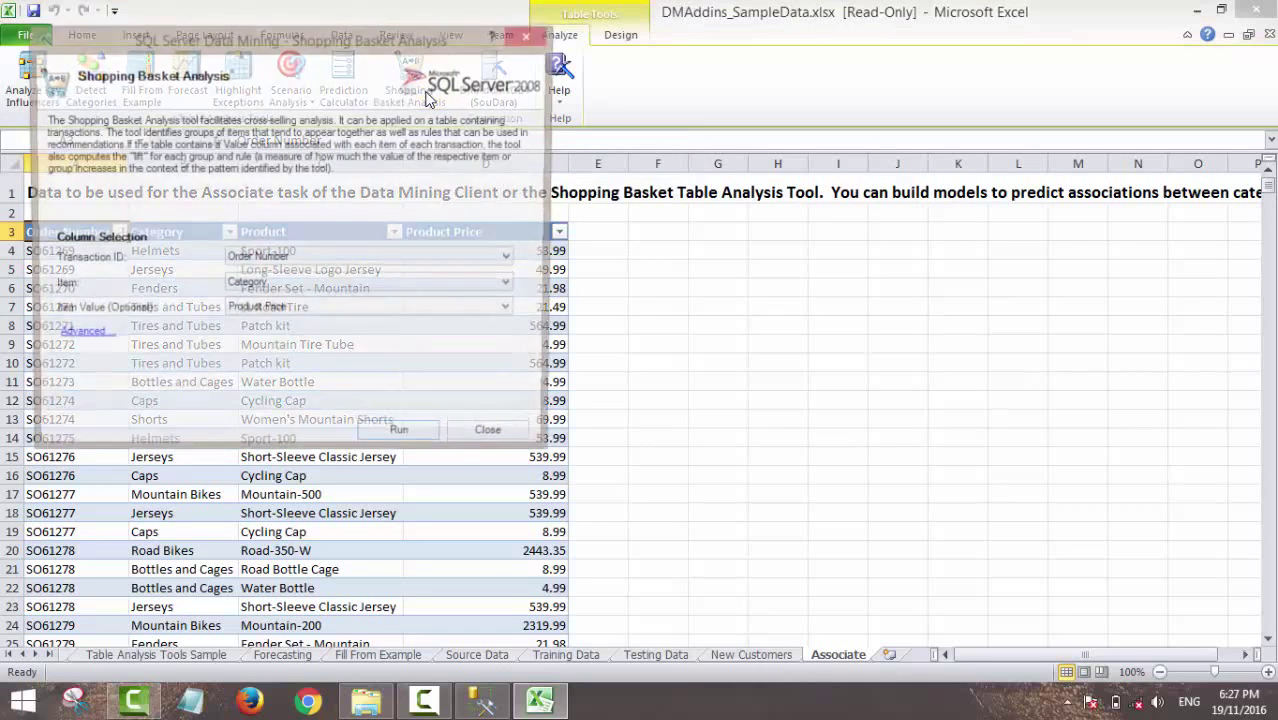
pyautogui.moveTo(295, 50); pyautogui.dragTo(688, 66)
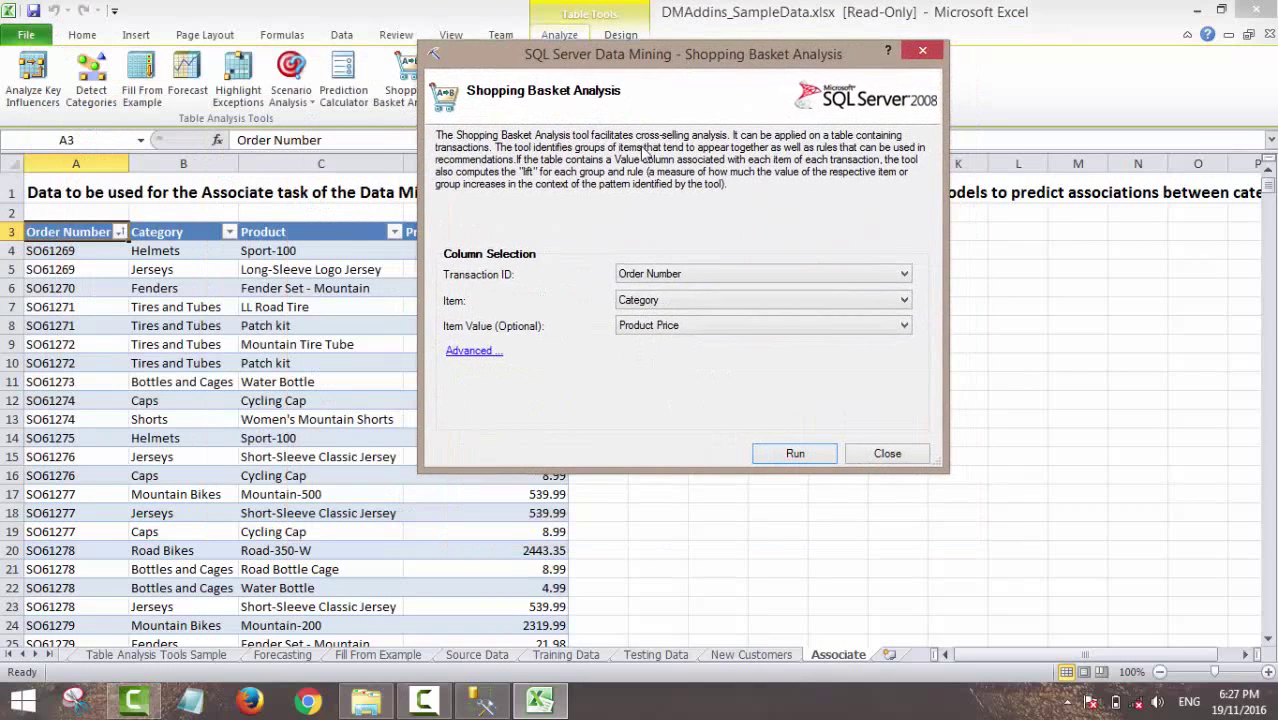
pyautogui.click(800, 328)
pyautogui.click(600, 422)
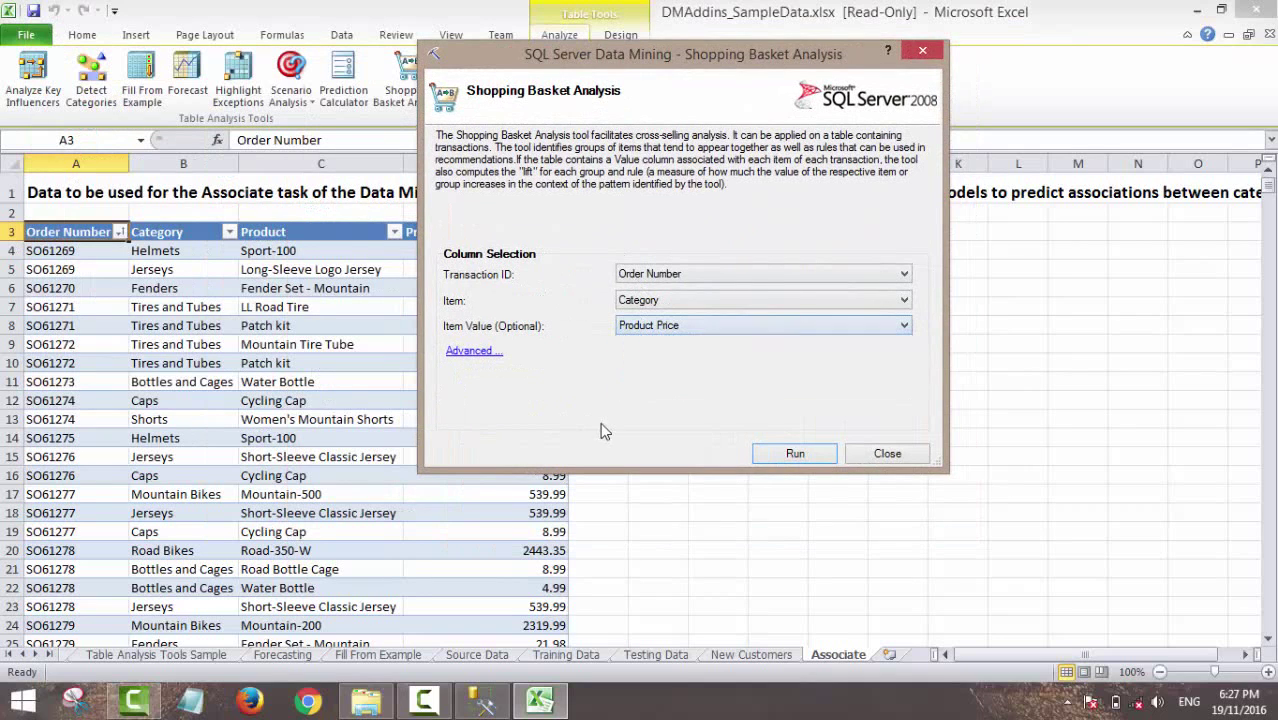
pyautogui.click(793, 455)
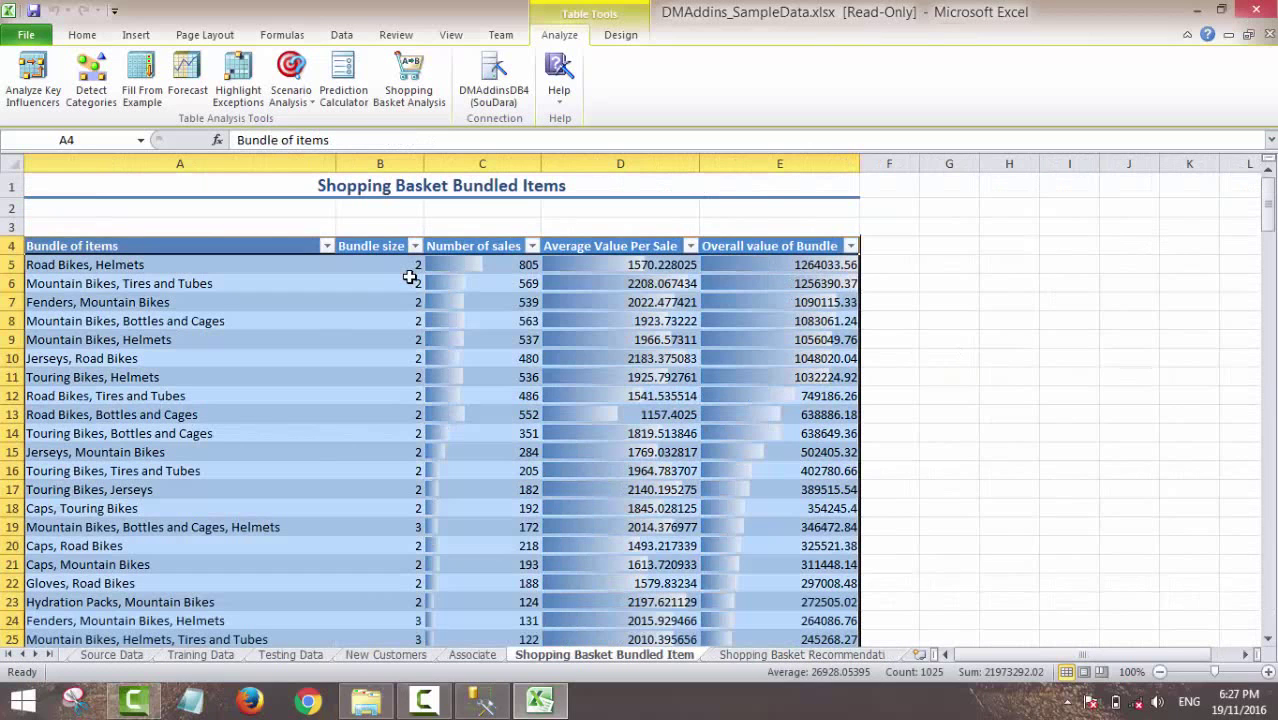
# Examine the number of sales and average value per sale for the Road Bikes, Helmets bundle in Shopping Basket Bundled Items.
pyautogui.click(287, 266)
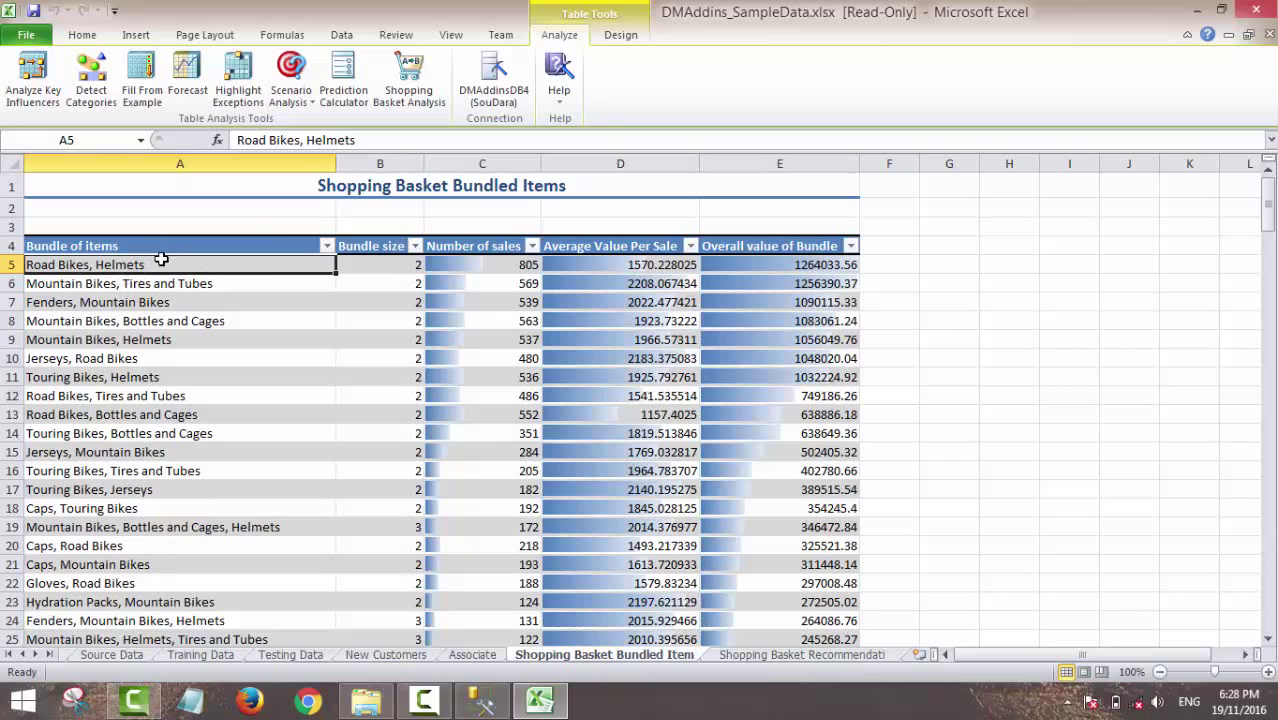
pyautogui.click(468, 268)
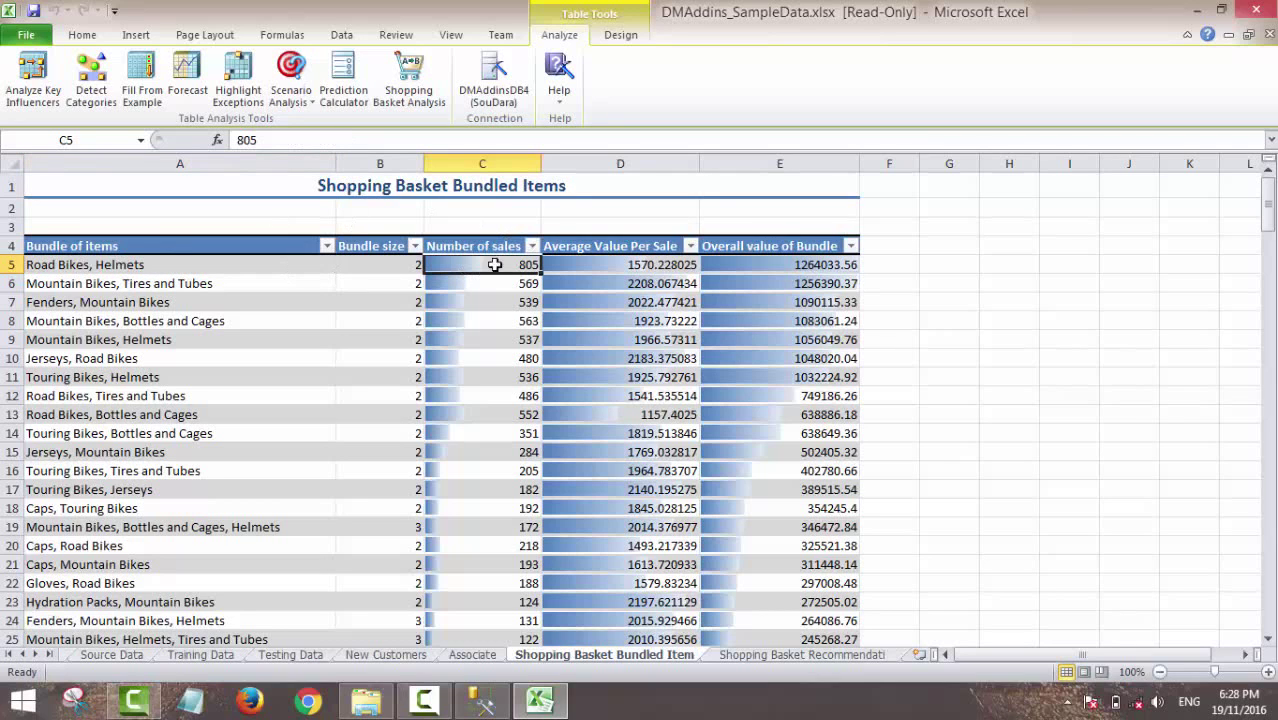
pyautogui.click(596, 267)
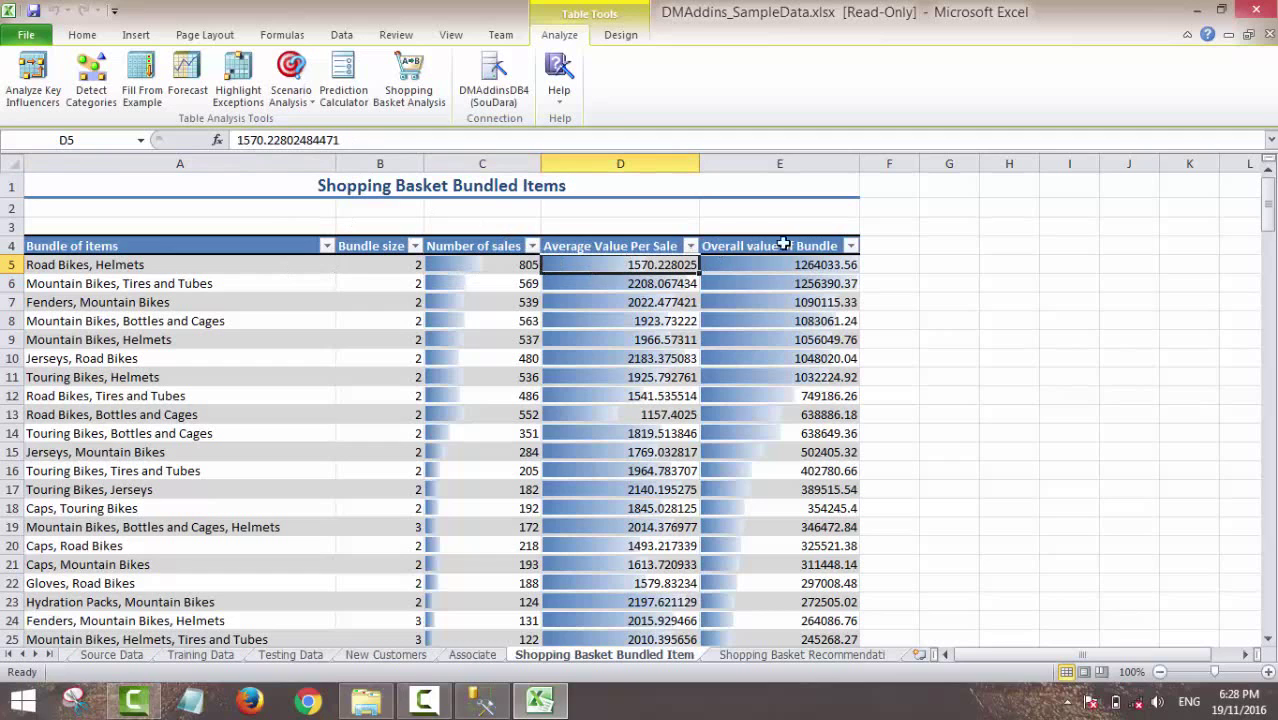
pyautogui.click(299, 268)
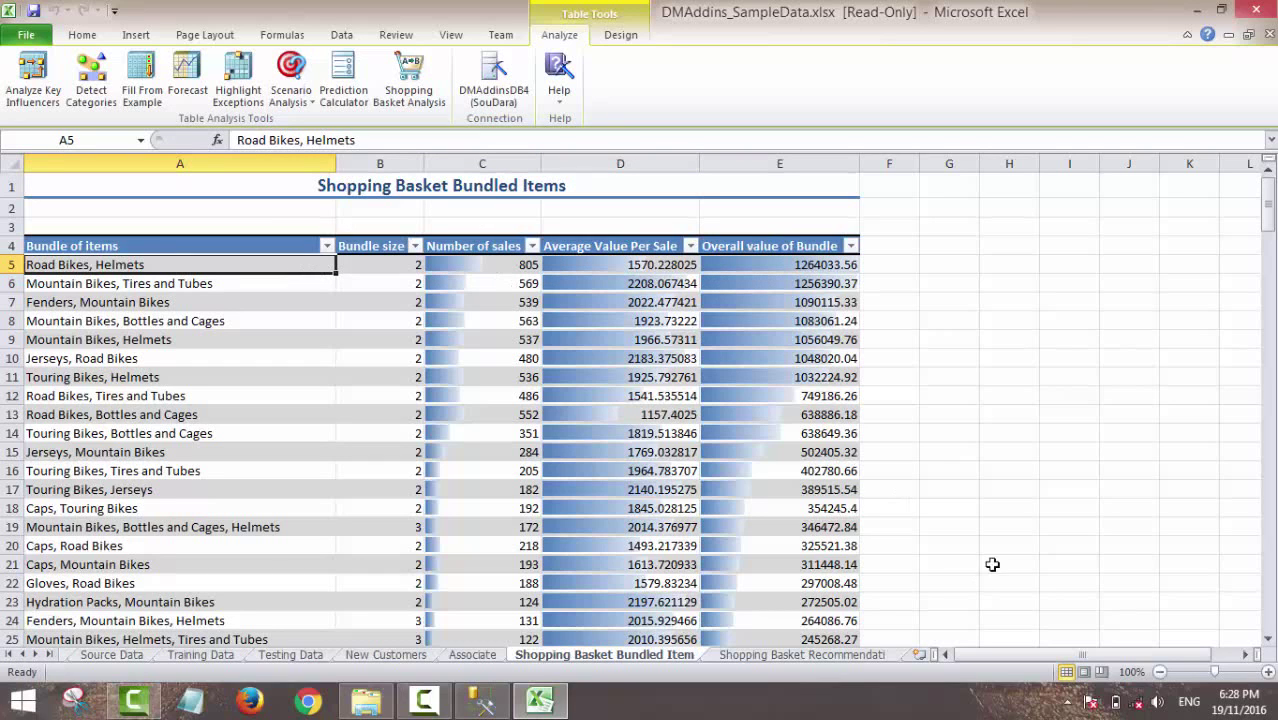
pyautogui.click(424, 700)
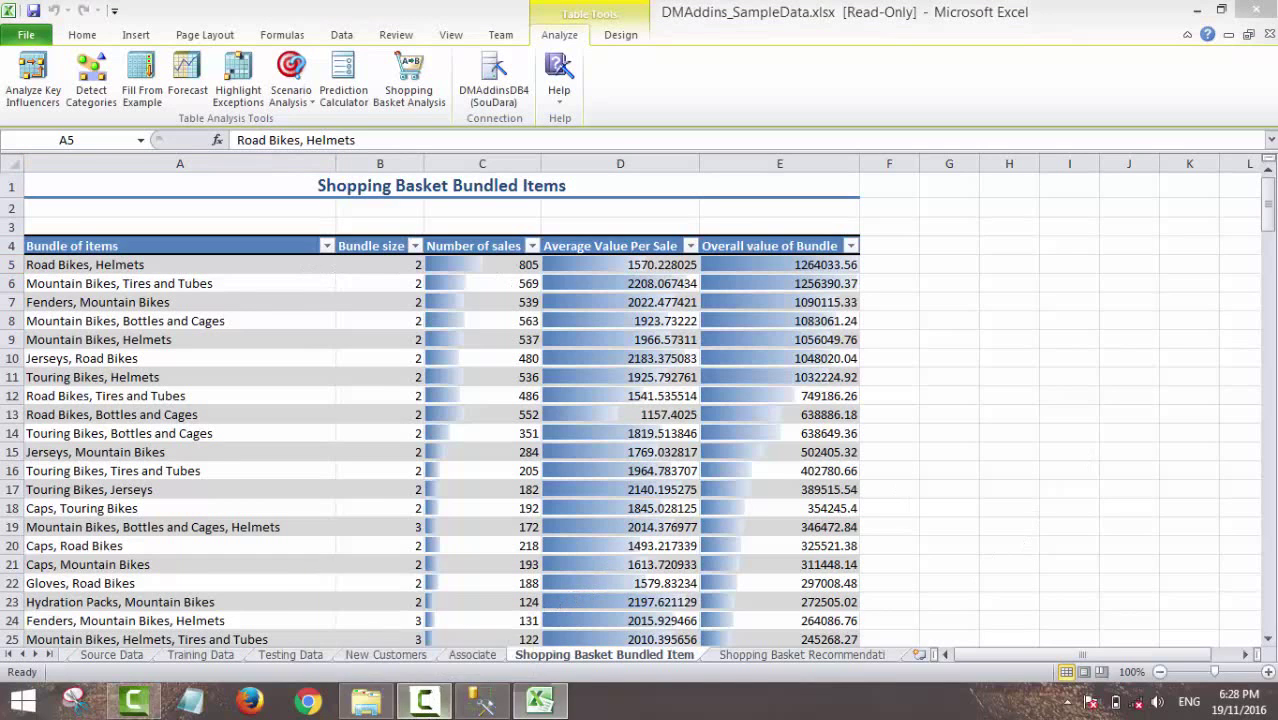